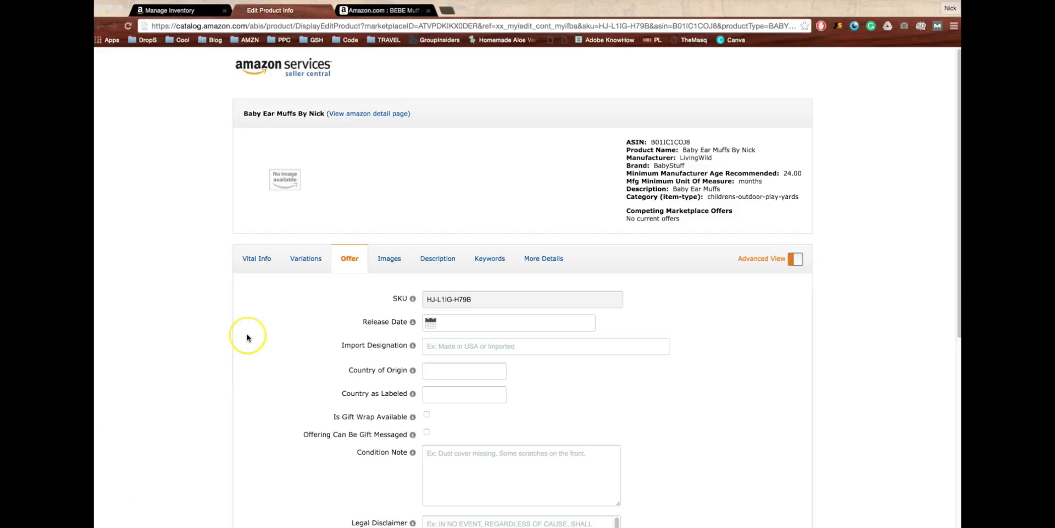
# Step: Review the listing's Vital Info, Images, Description and Keywords sections, then view the BEBE Muff competitor page
pyautogui.scroll(-2, 248, 338)
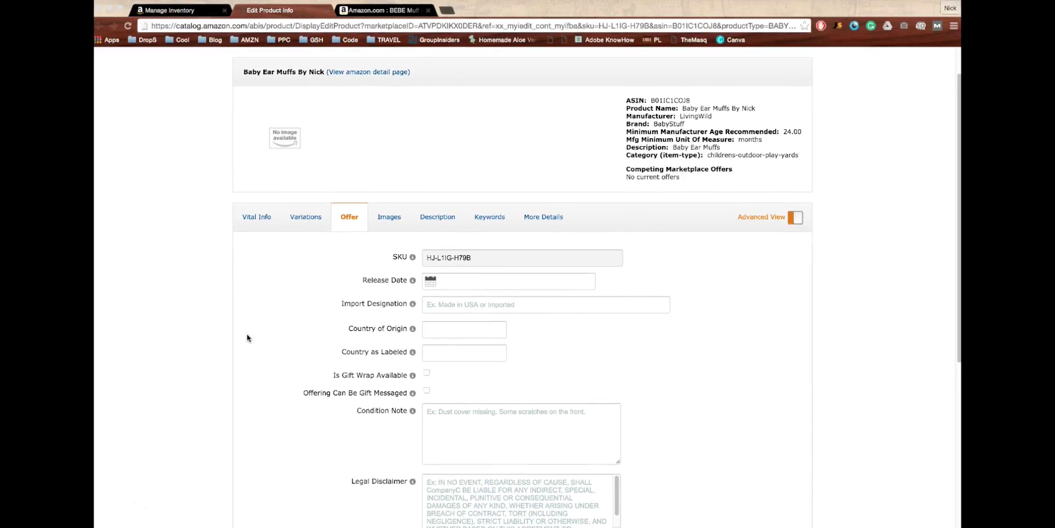
pyautogui.click(253, 218)
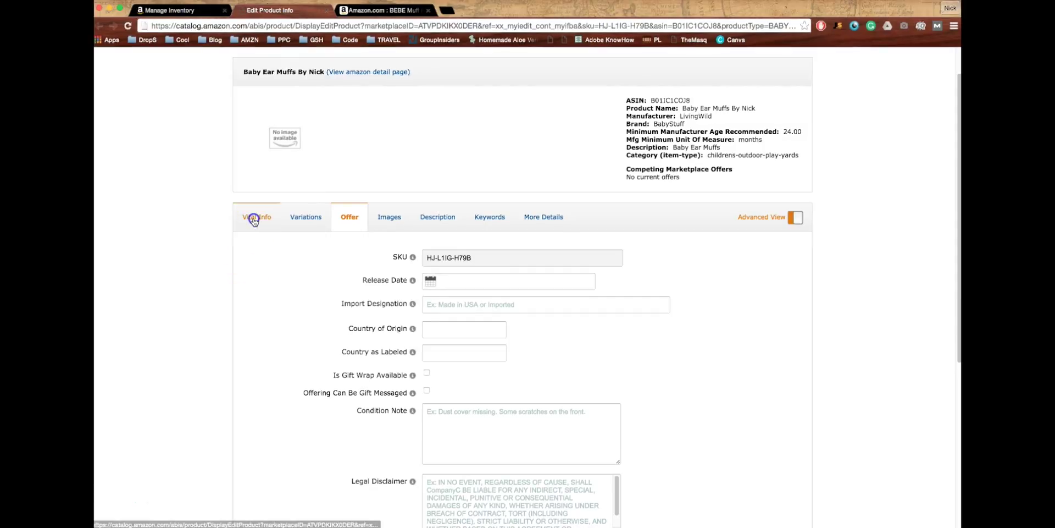
pyautogui.click(433, 257)
pyautogui.click(387, 218)
pyautogui.click(438, 218)
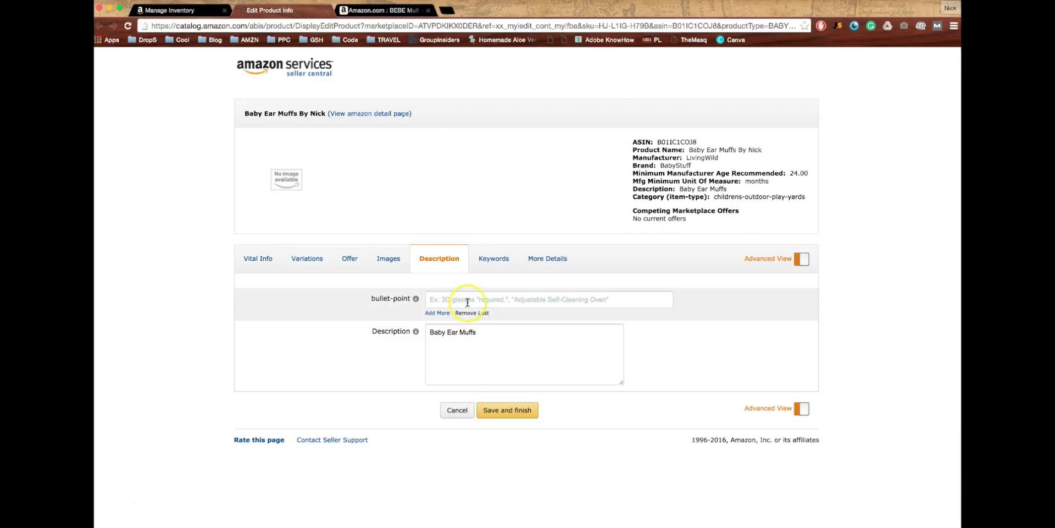
pyautogui.click(491, 258)
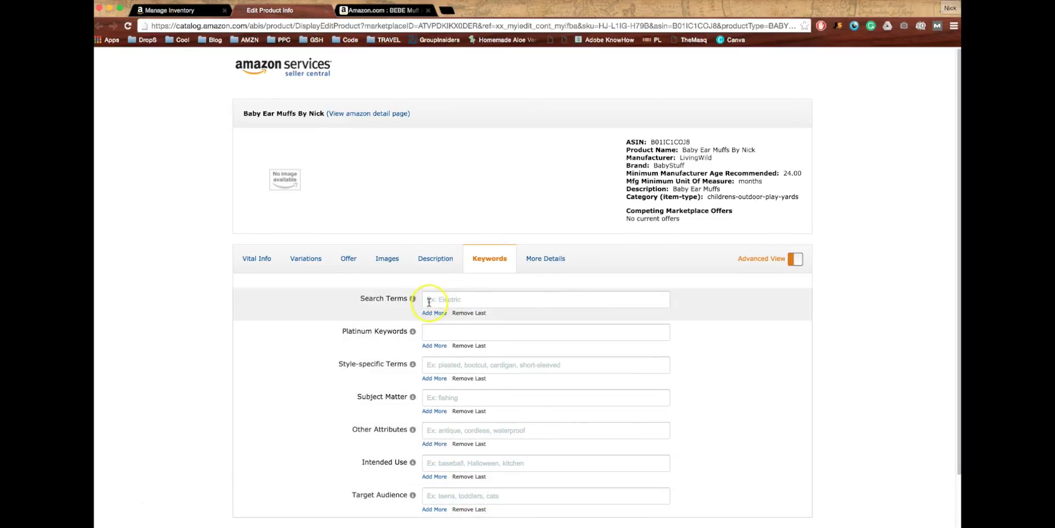
pyautogui.moveTo(412, 300)
pyautogui.click(370, 12)
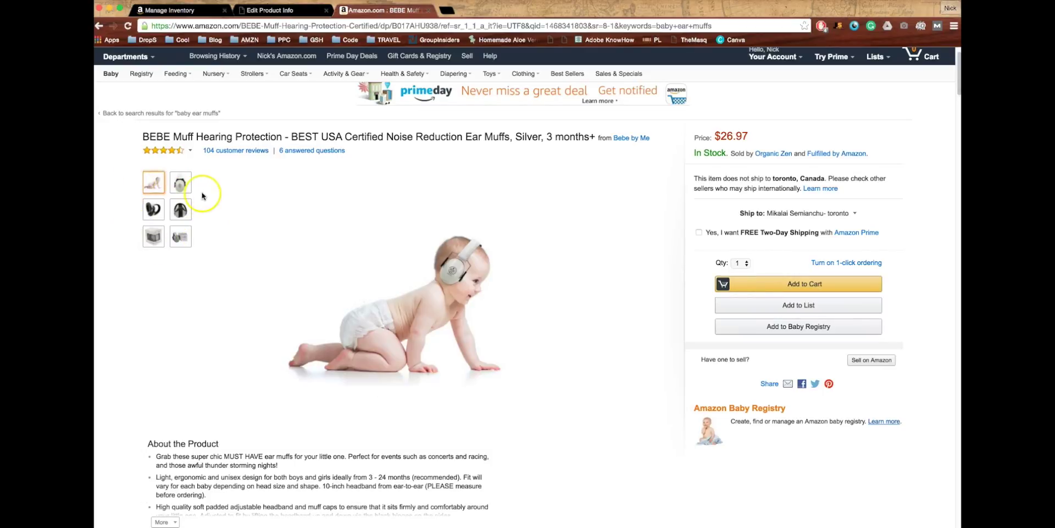
# Step: Read down the BEBE Muff bullets and description, then go back to the Edit Product Info tab
pyautogui.scroll(-5, 214, 341)
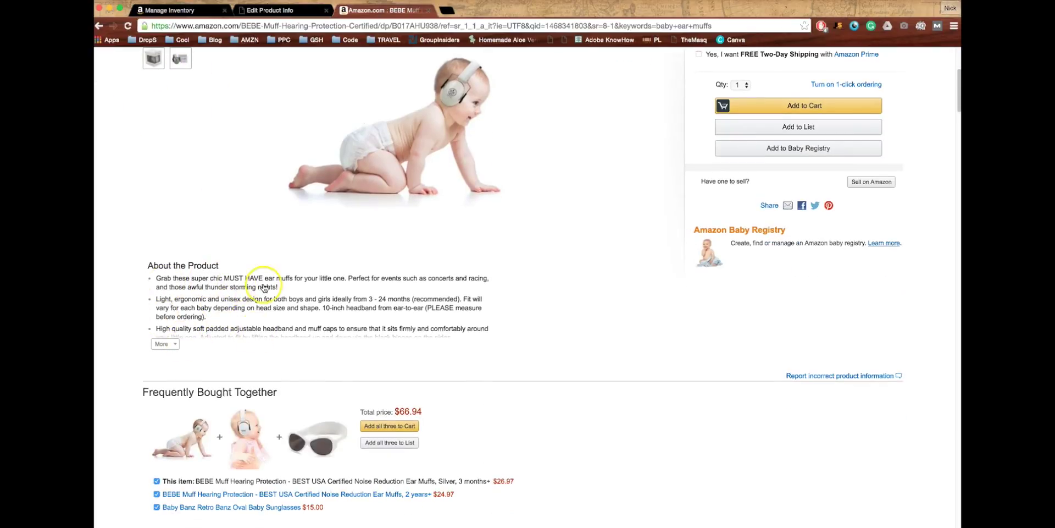
pyautogui.scroll(-18, 264, 286)
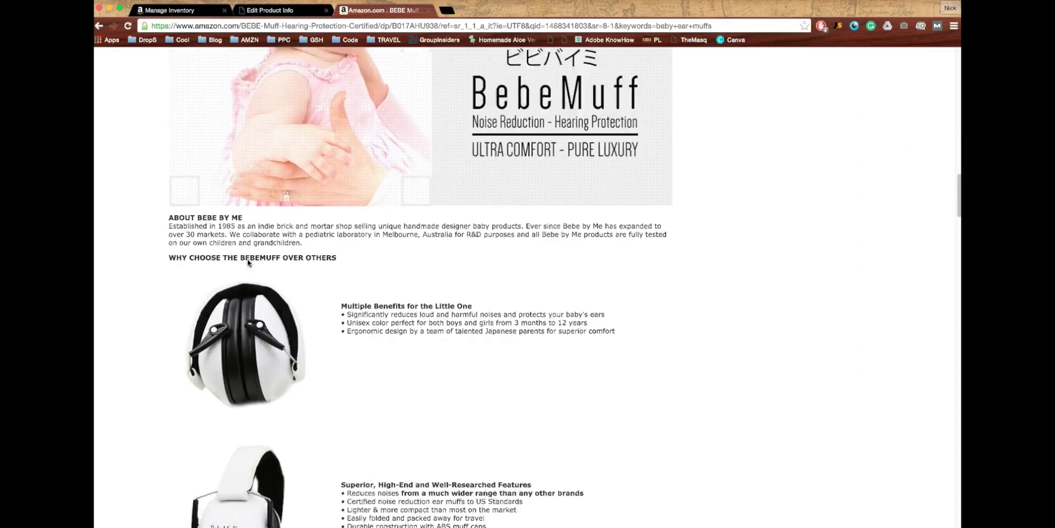
pyautogui.scroll(-20, 247, 263)
pyautogui.click(261, 11)
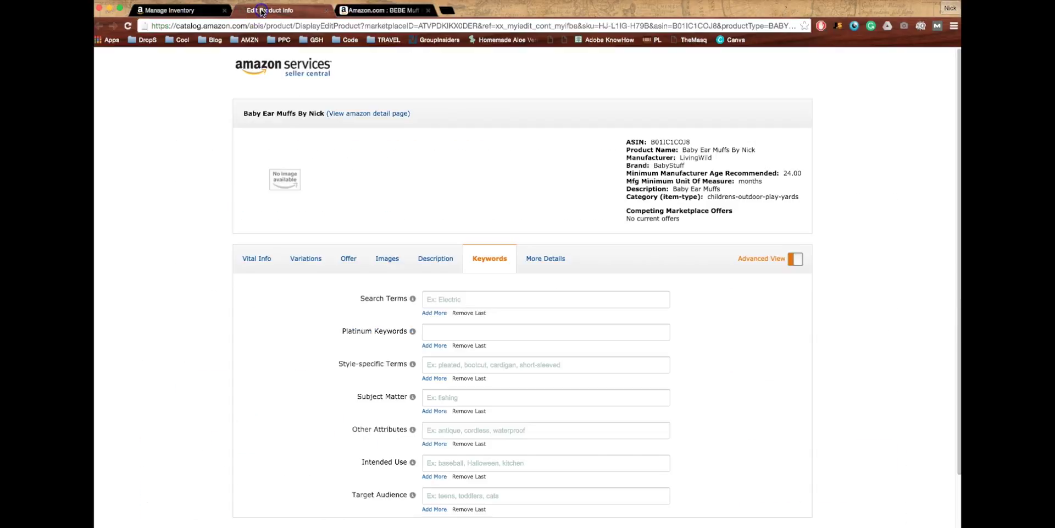
# Step: Place the cursor in the listing's backend Search Terms field
pyautogui.click(434, 299)
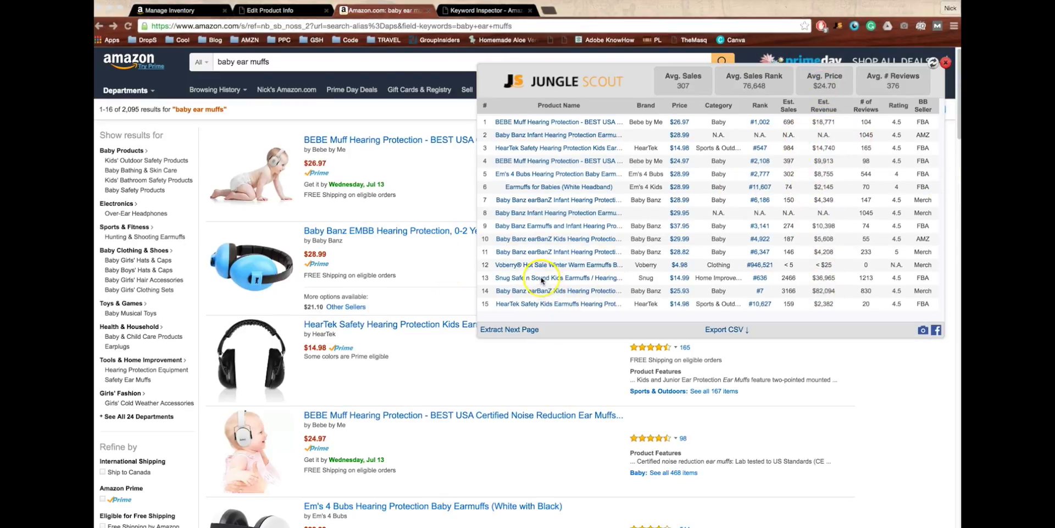
# Step: Compare the Snug and top-ranked BEBE Muff rows and their estimated revenue in Jungle Scout
pyautogui.click(601, 278)
pyautogui.moveTo(601, 279)
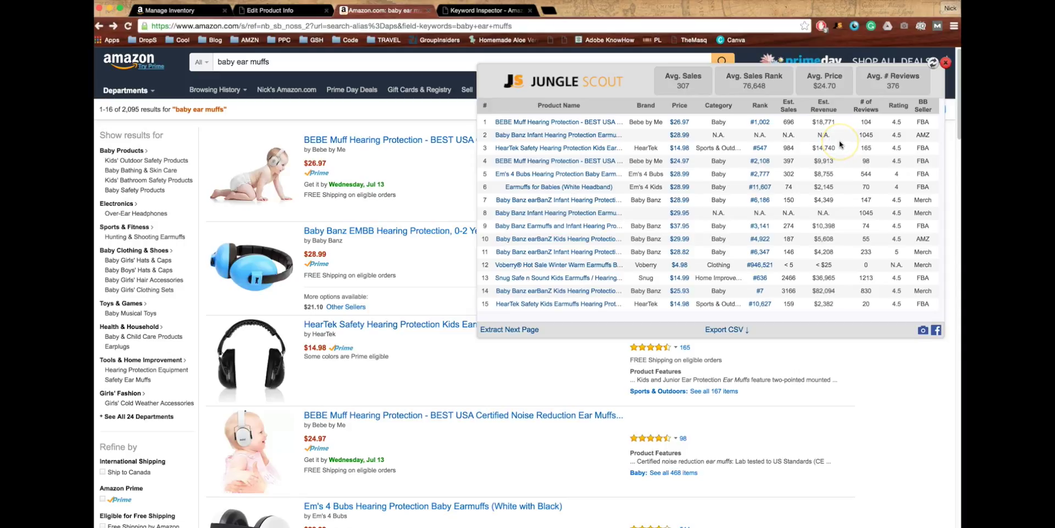
pyautogui.click(592, 282)
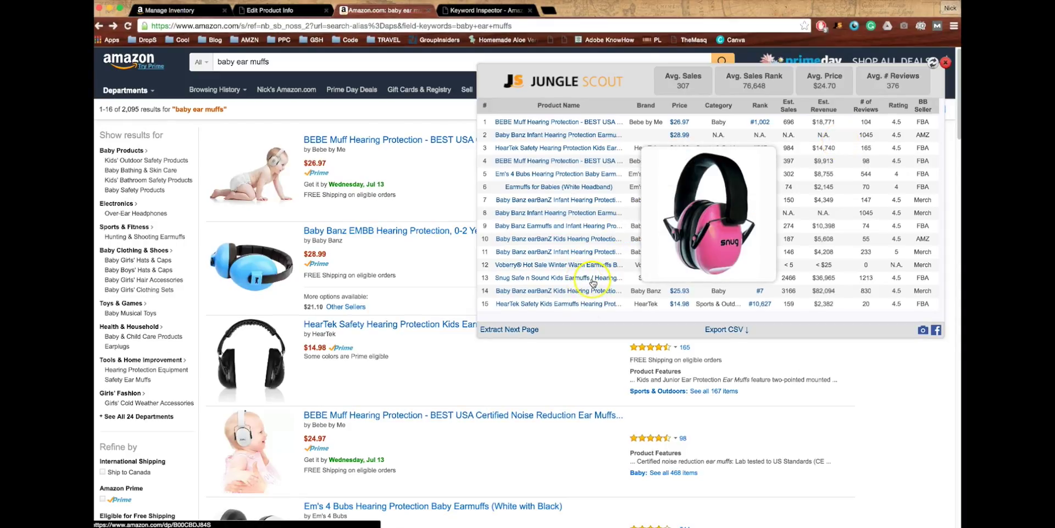
pyautogui.moveTo(576, 126)
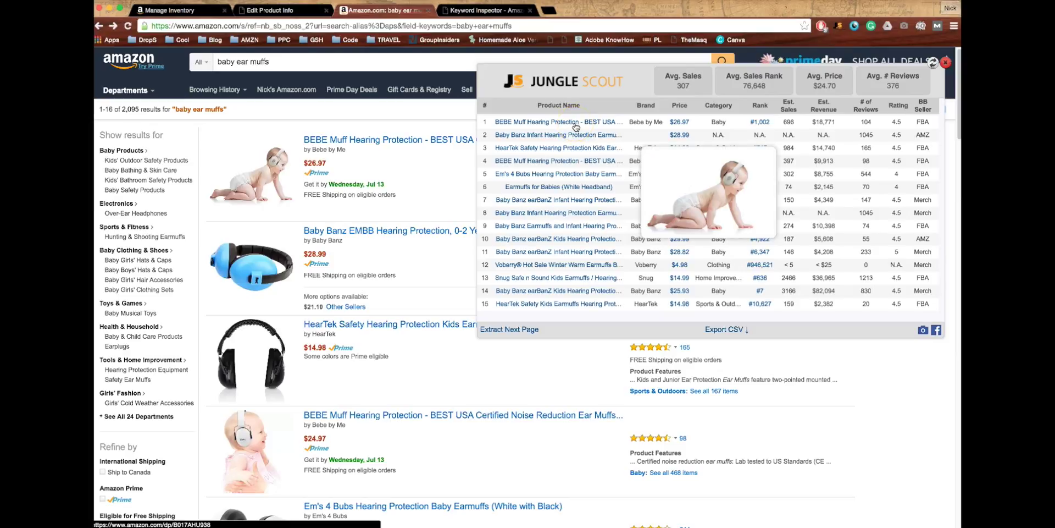
pyautogui.click(611, 123)
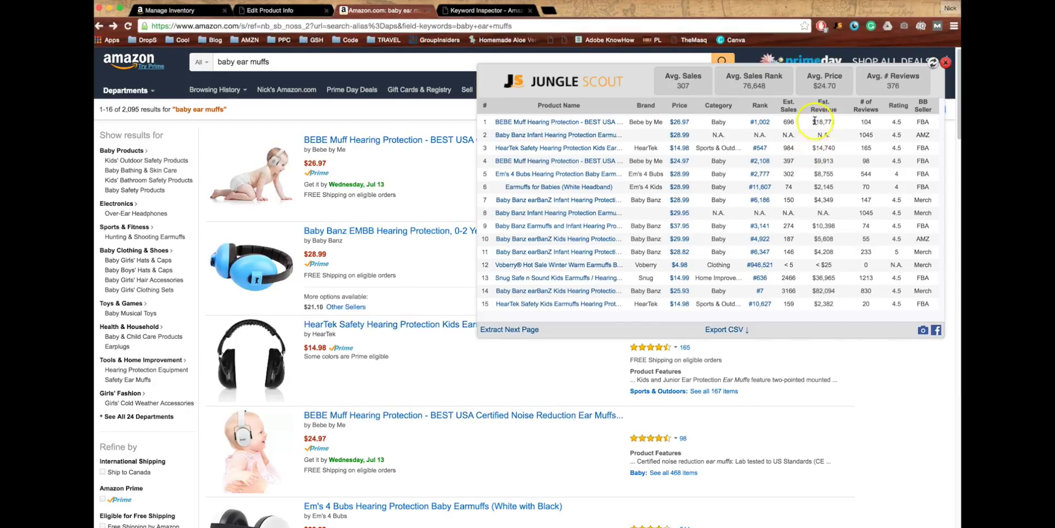
pyautogui.click(815, 149)
pyautogui.moveTo(608, 296)
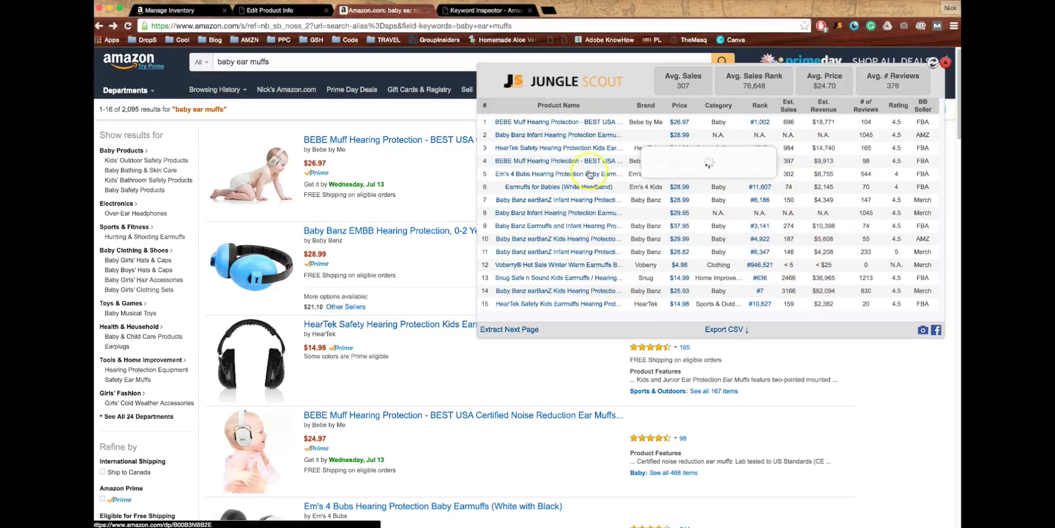
# Step: Open the BEBE Muff product page and scroll down to its Product Information
pyautogui.click(328, 143)
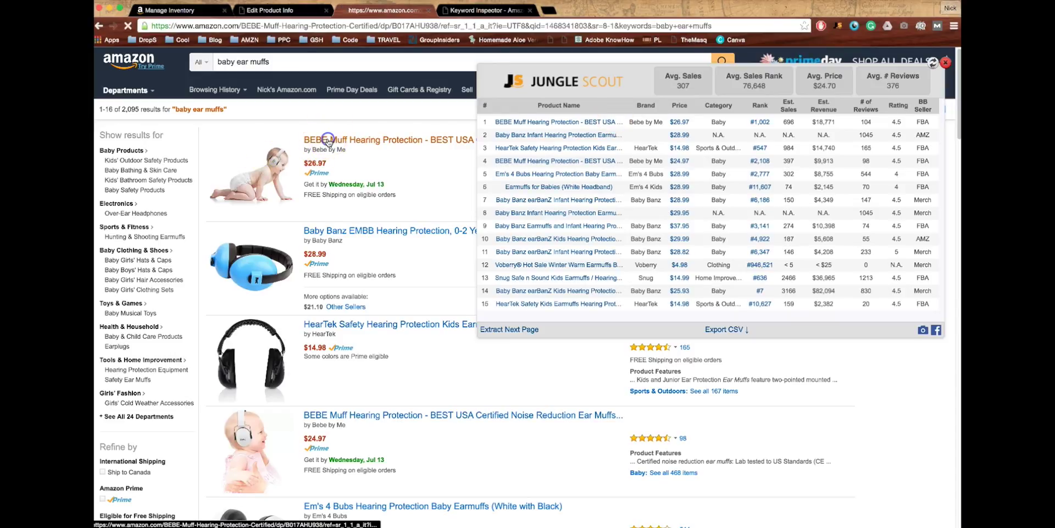
pyautogui.scroll(-20, 420, 304)
pyautogui.scroll(-10, 420, 304)
pyautogui.scroll(-1, 420, 304)
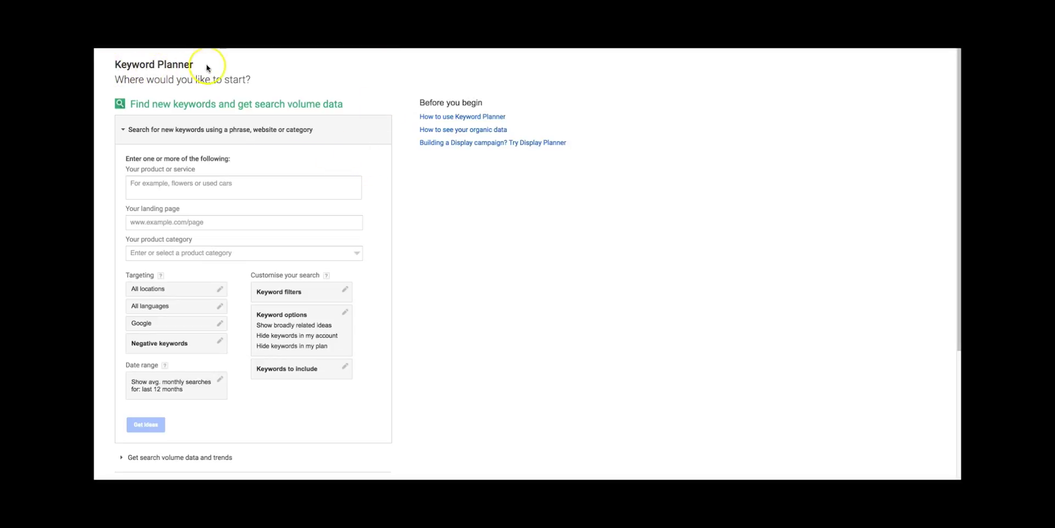
# Step: Get Keyword Planner ideas for 'baby ear muffs' with location targeting set to United States
pyautogui.click(218, 181)
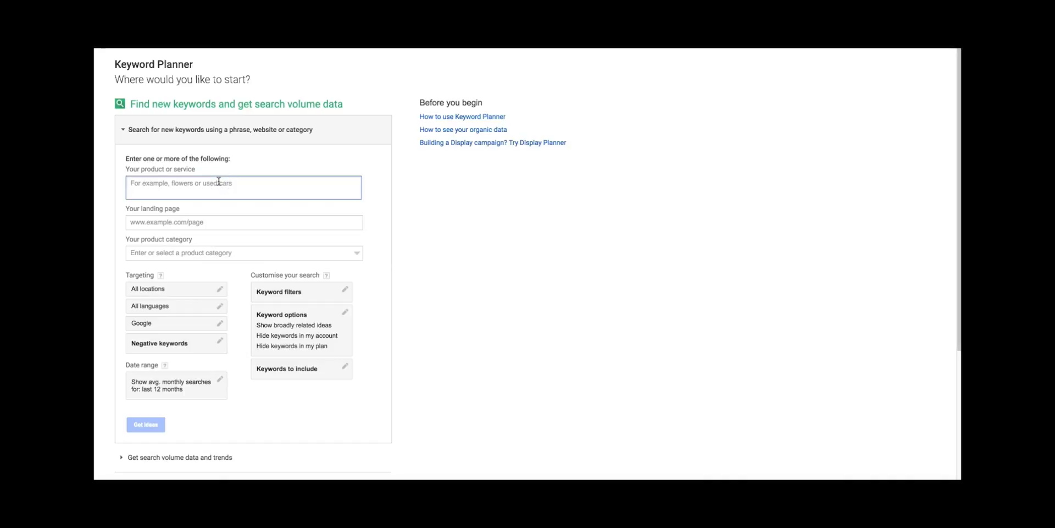
pyautogui.write('baby ear muffs')
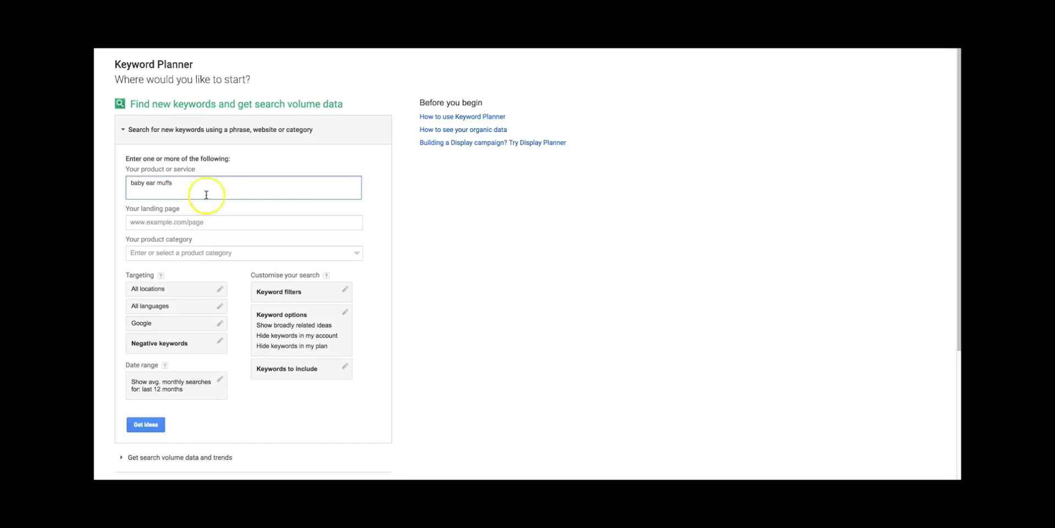
pyautogui.click(187, 288)
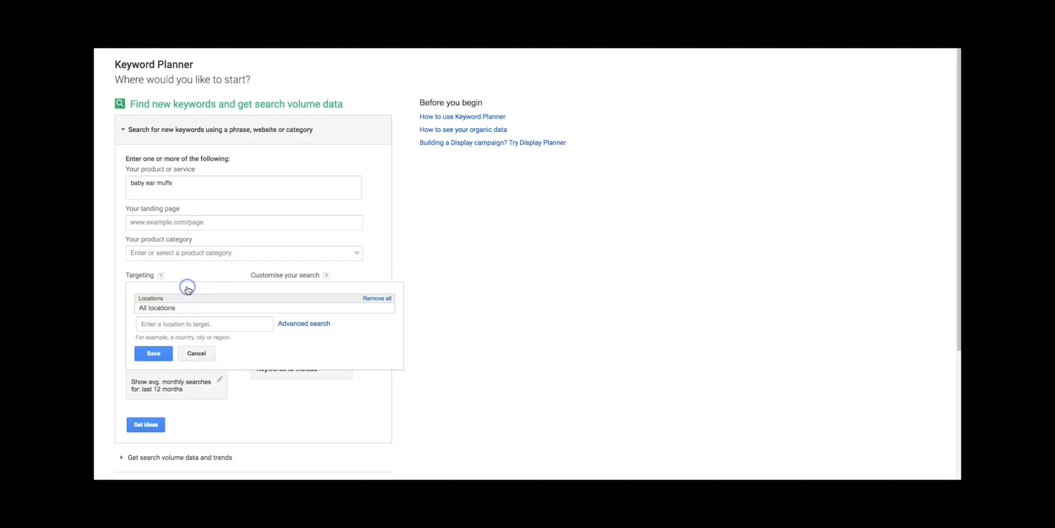
pyautogui.click(189, 323)
pyautogui.write('usa')
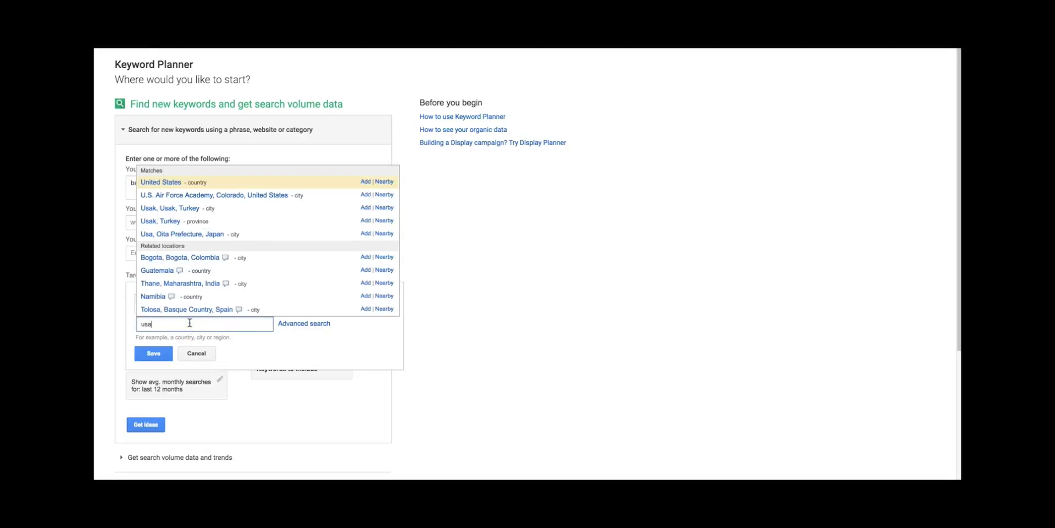
pyautogui.click(164, 181)
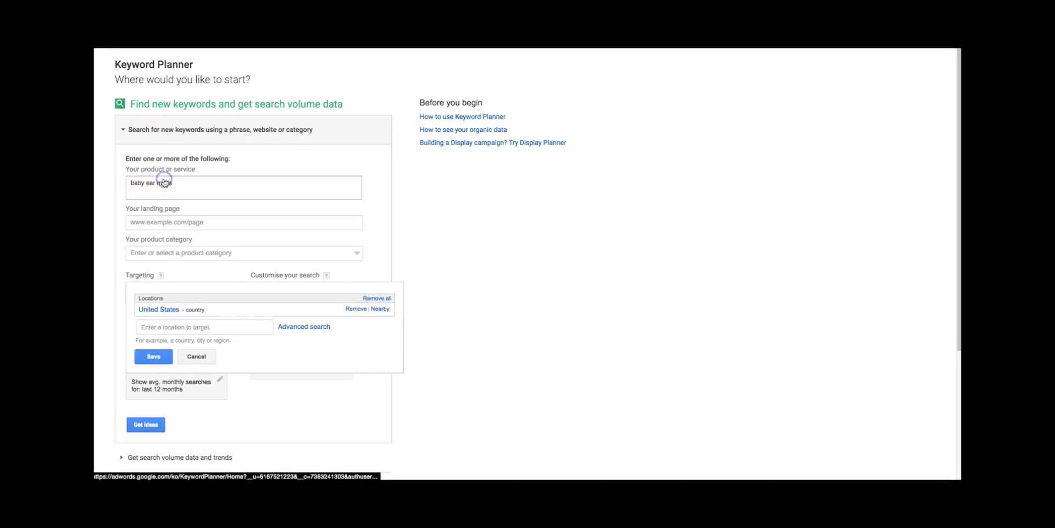
pyautogui.scroll(-1, 291, 395)
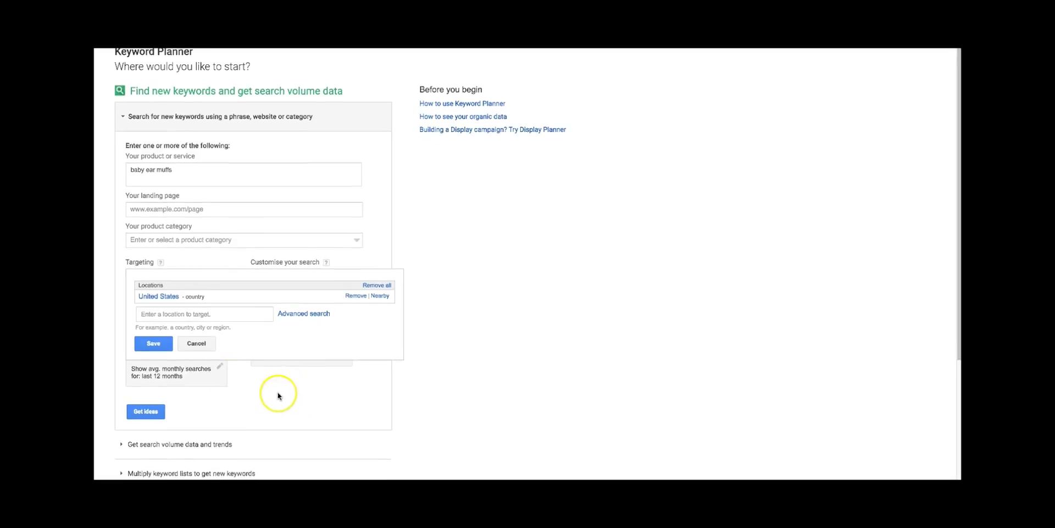
pyautogui.click(141, 337)
pyautogui.scroll(-2, 234, 325)
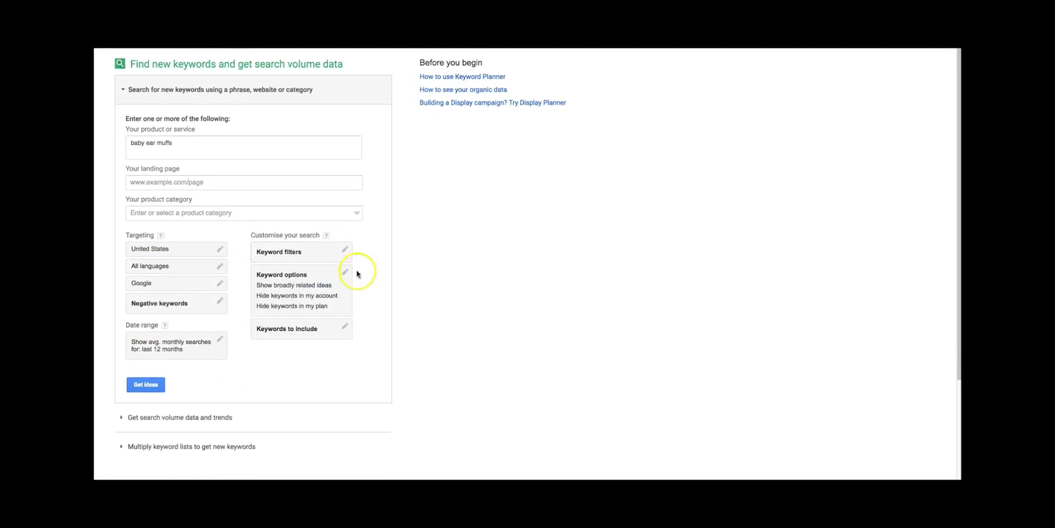
pyautogui.click(146, 385)
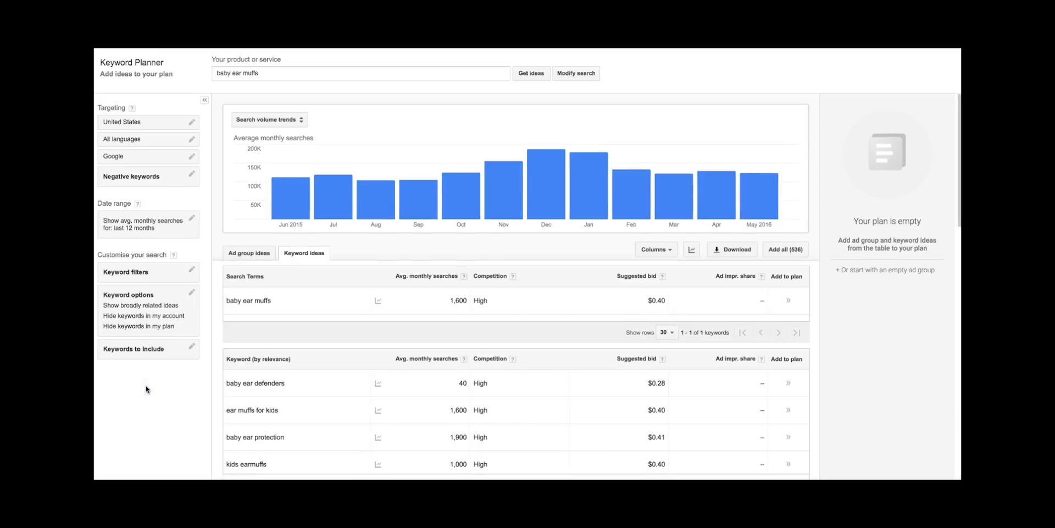
pyautogui.scroll(-1, 315, 345)
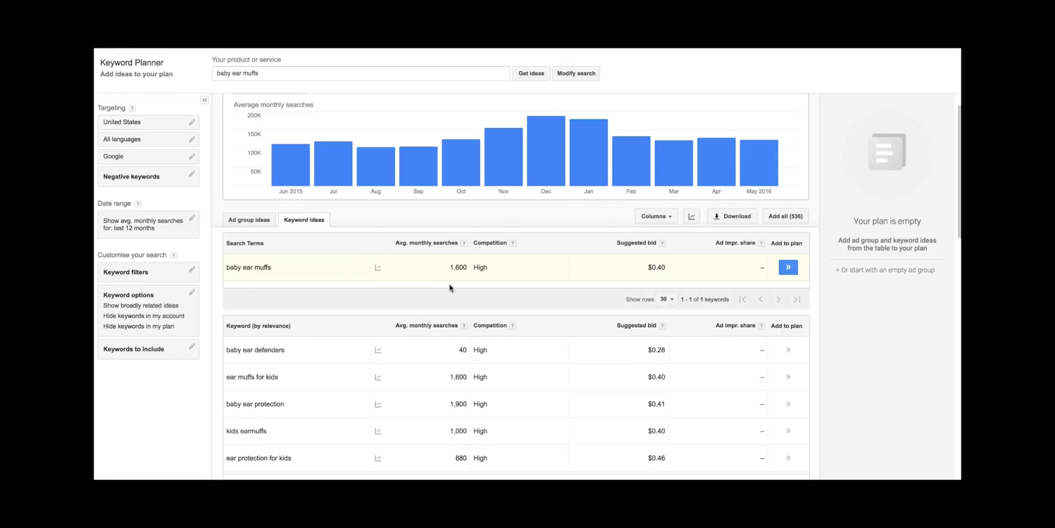
pyautogui.scroll(-1, 450, 287)
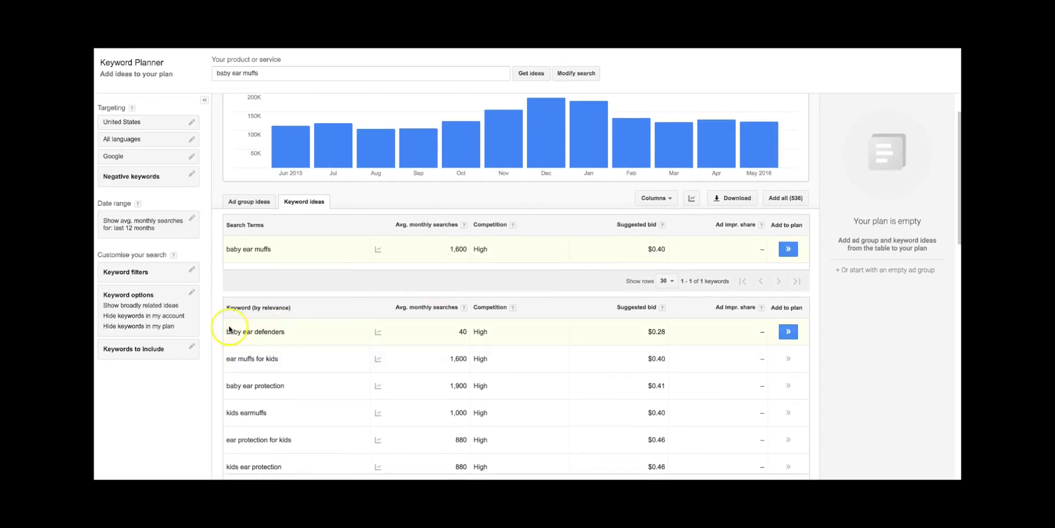
pyautogui.scroll(-1, 267, 328)
pyautogui.scroll(-2, 267, 330)
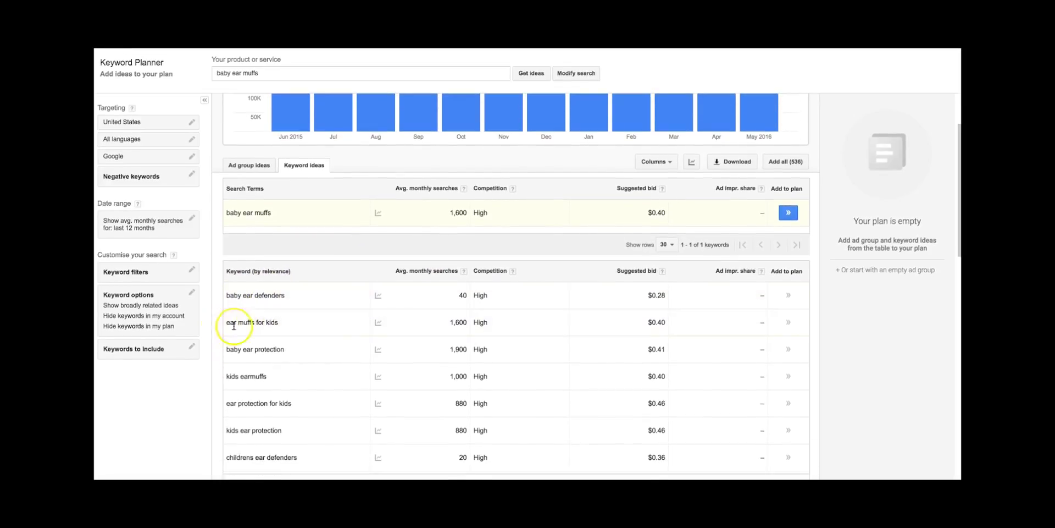
pyautogui.scroll(-1, 265, 338)
pyautogui.scroll(-1, 265, 338)
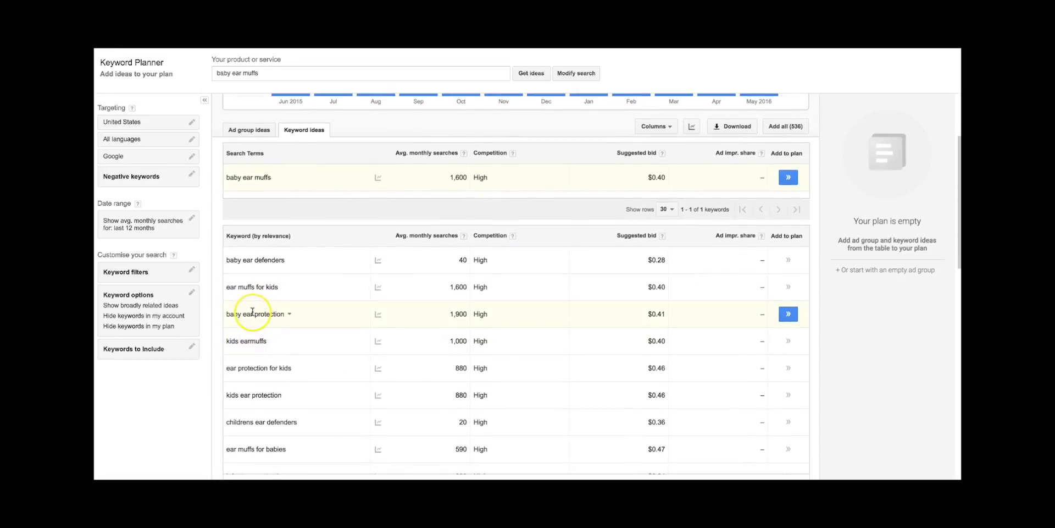
pyautogui.scroll(-2, 258, 324)
pyautogui.scroll(-5, 253, 312)
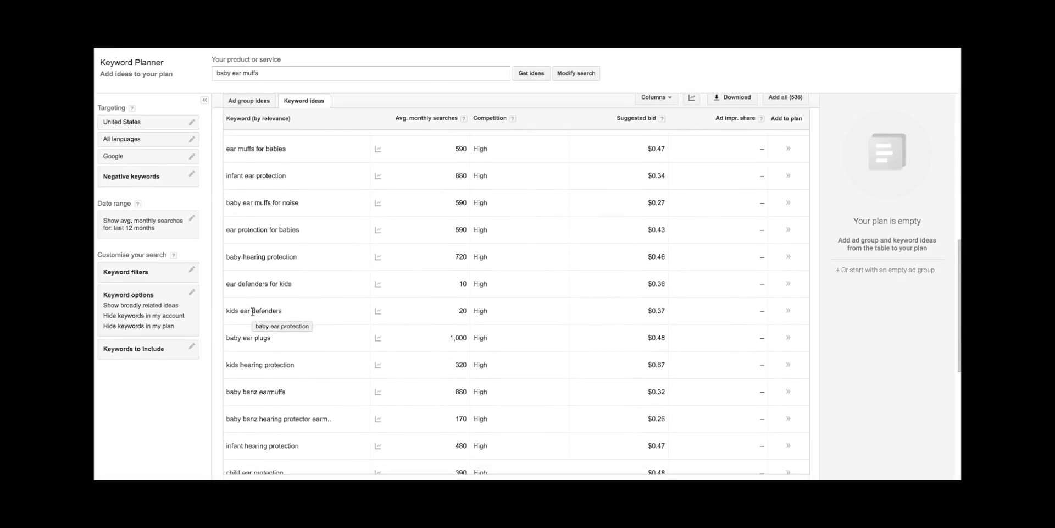
pyautogui.scroll(7, 253, 311)
pyautogui.scroll(3, 252, 311)
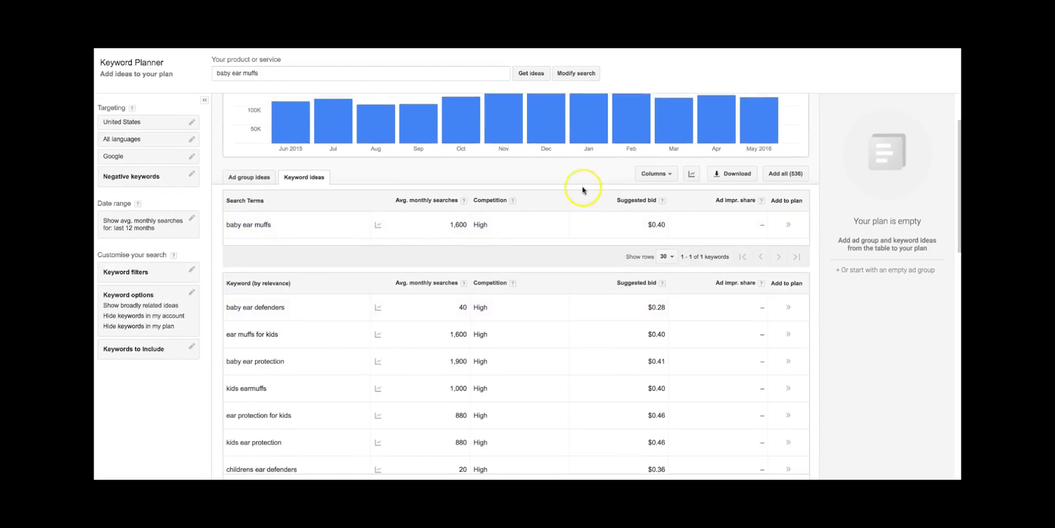
pyautogui.scroll(-10, 675, 371)
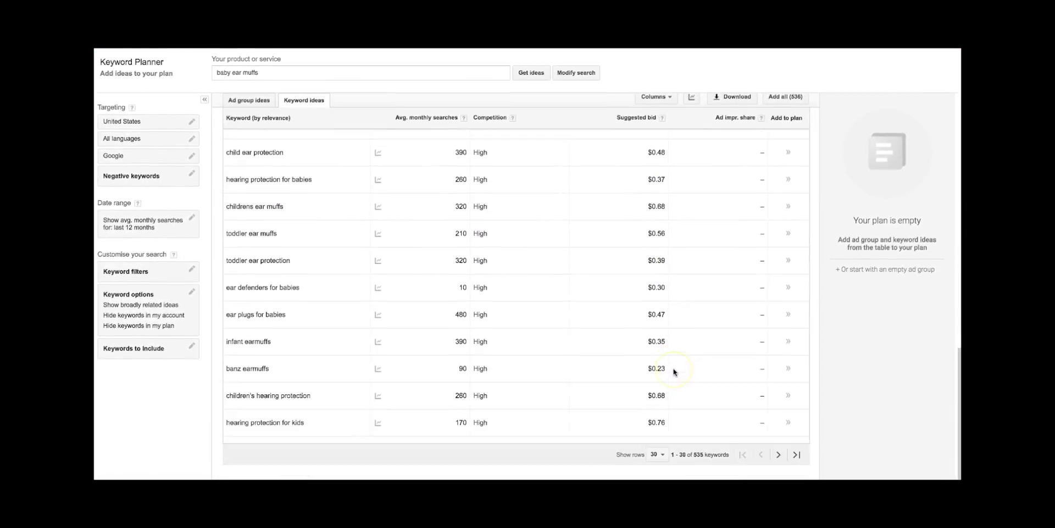
pyautogui.scroll(12, 675, 372)
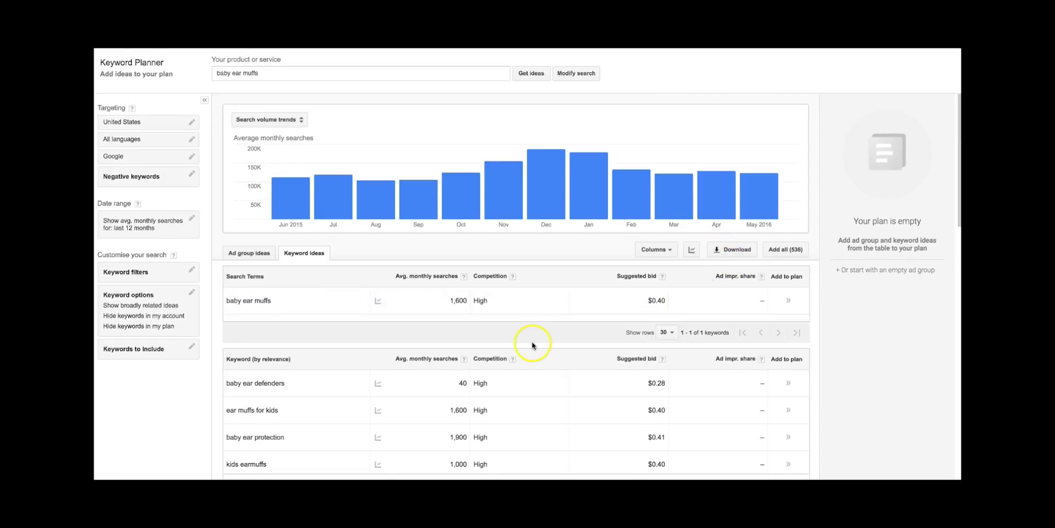
pyautogui.scroll(-1, 532, 344)
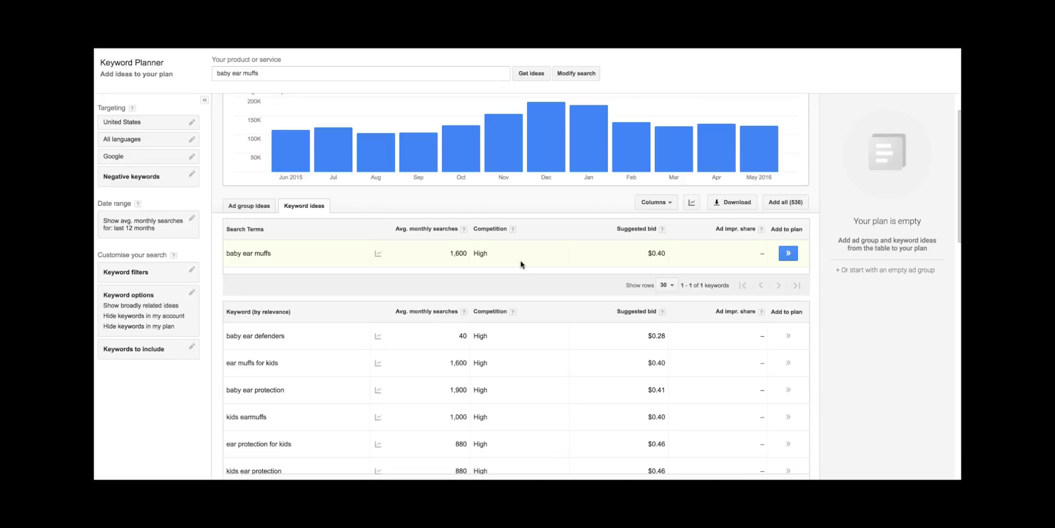
pyautogui.moveTo(336, 159)
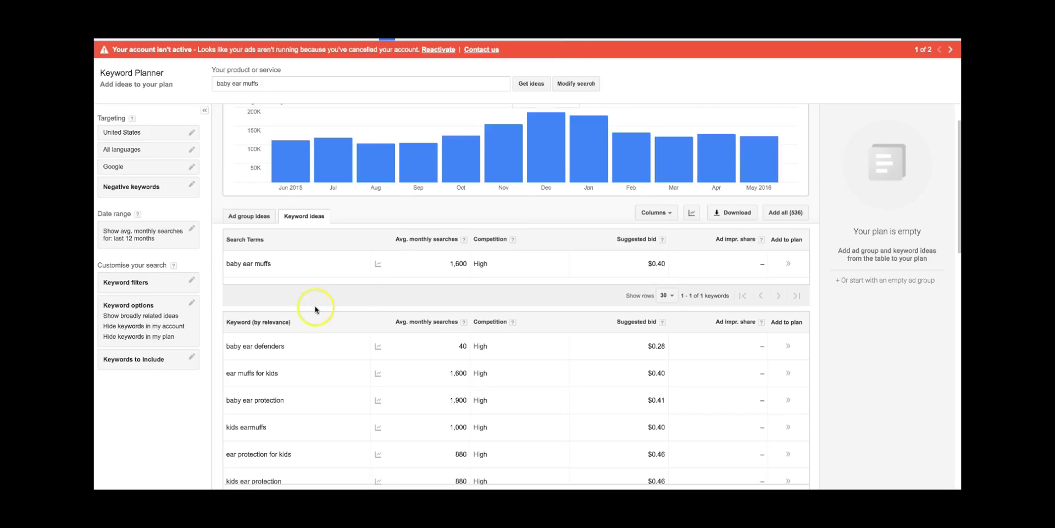
pyautogui.scroll(-5, 365, 355)
pyautogui.scroll(5, 261, 392)
pyautogui.scroll(1, 261, 292)
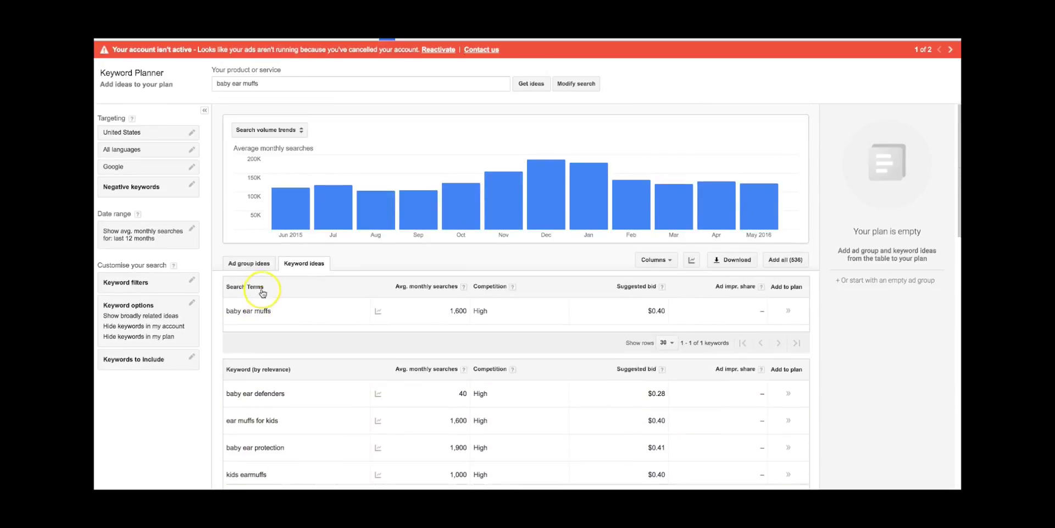
pyautogui.scroll(-3, 292, 323)
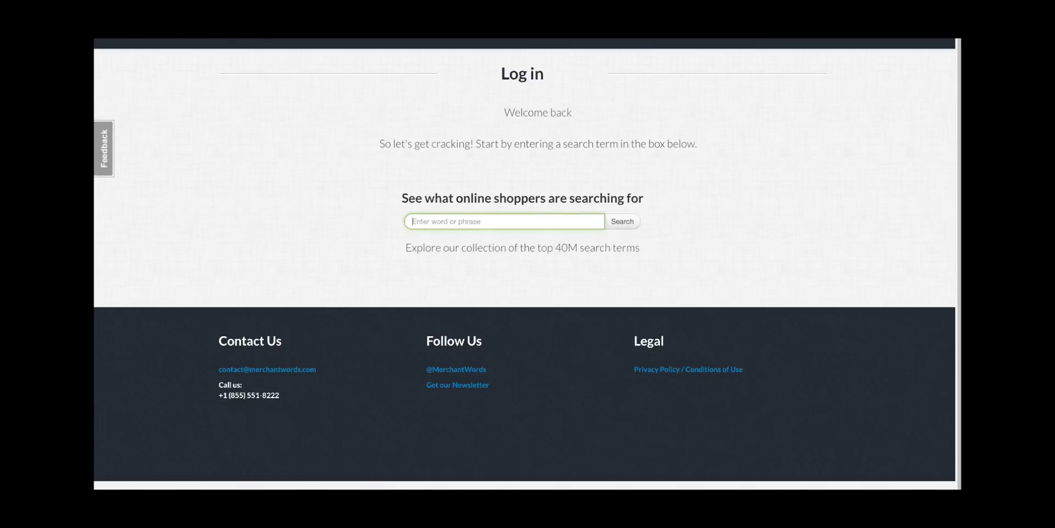
# Step: Search MerchantWords for 'baby ear muffs', sort by highest search volume, and review the top three terms
pyautogui.write('baby ear muffs')
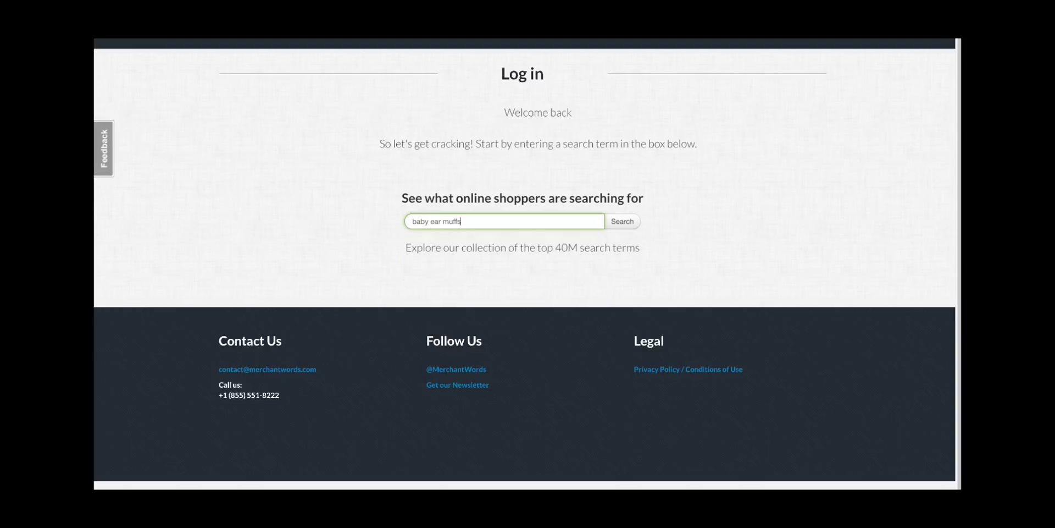
pyautogui.press('Return')
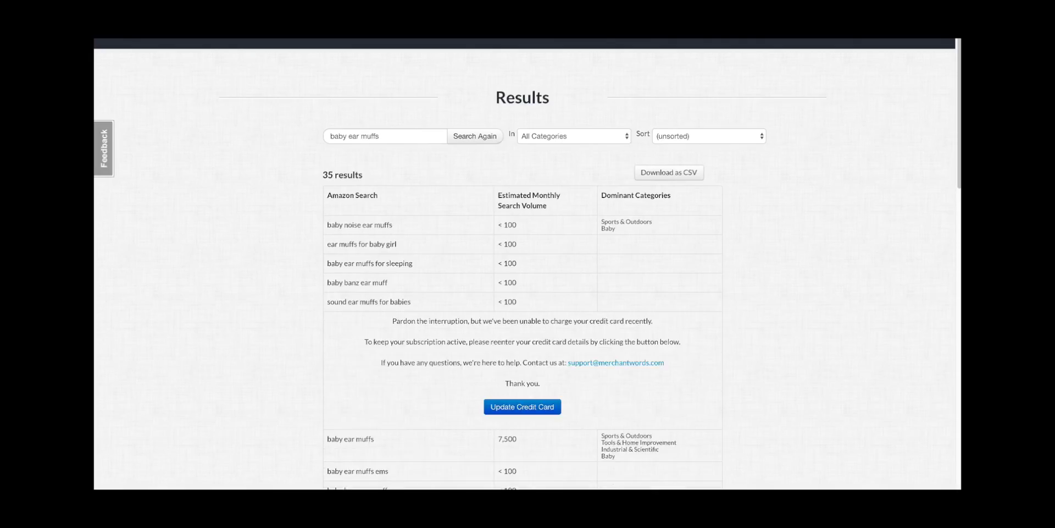
pyautogui.click(665, 137)
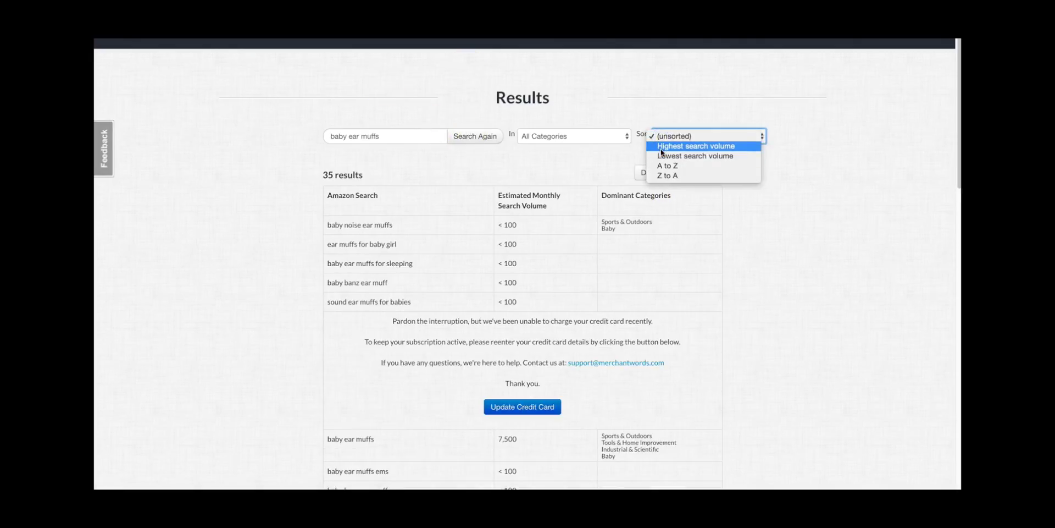
pyautogui.click(662, 146)
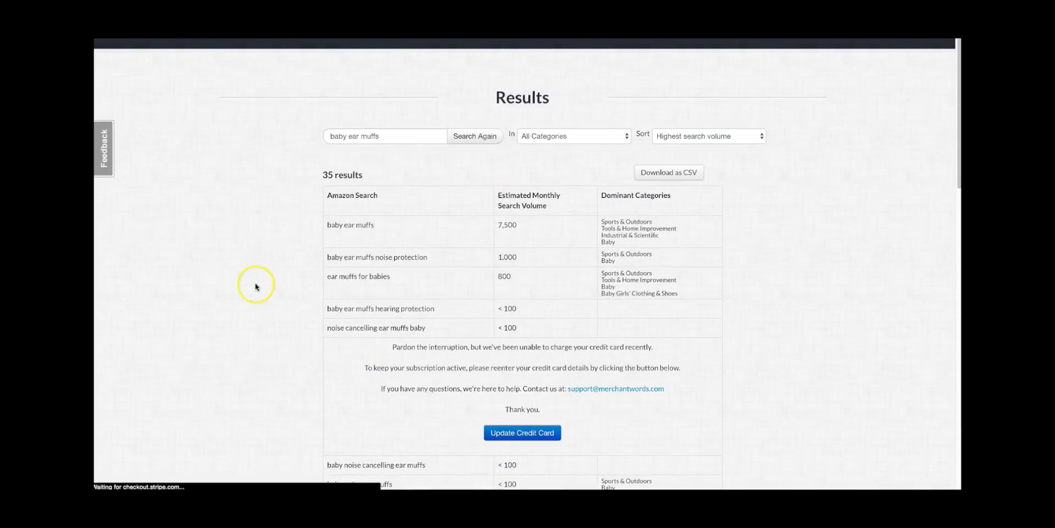
pyautogui.scroll(-1, 255, 285)
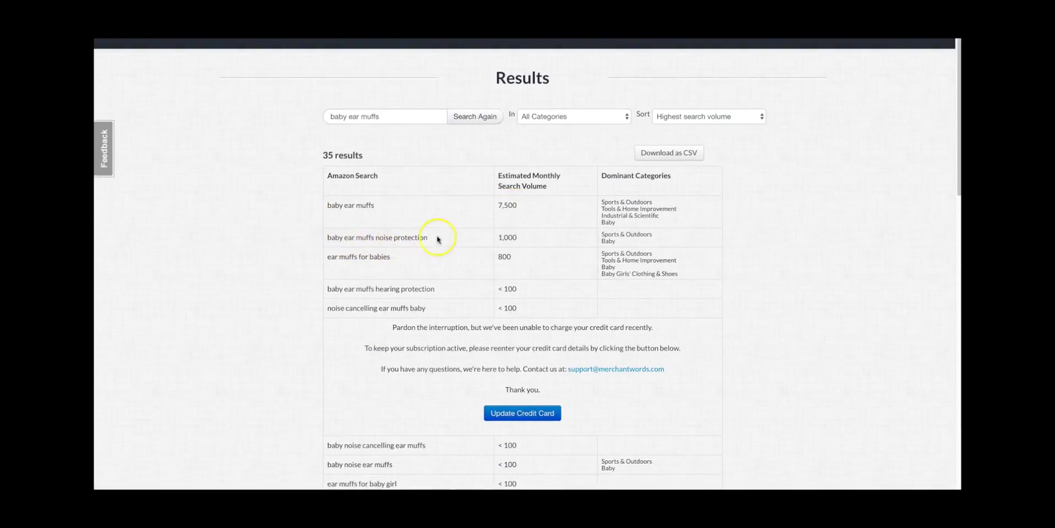
pyautogui.scroll(-2, 399, 279)
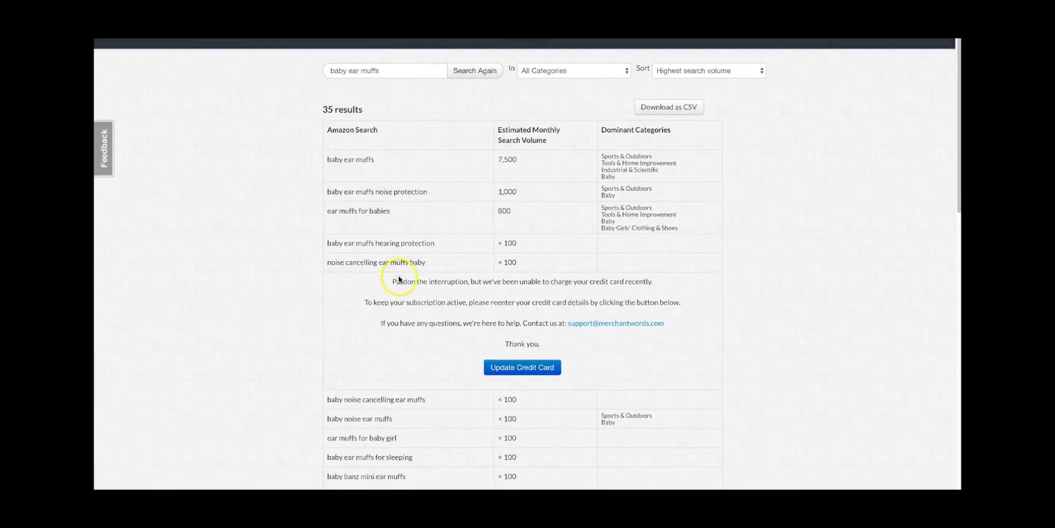
pyautogui.moveTo(398, 215); pyautogui.dragTo(327, 157)
pyautogui.click(325, 159)
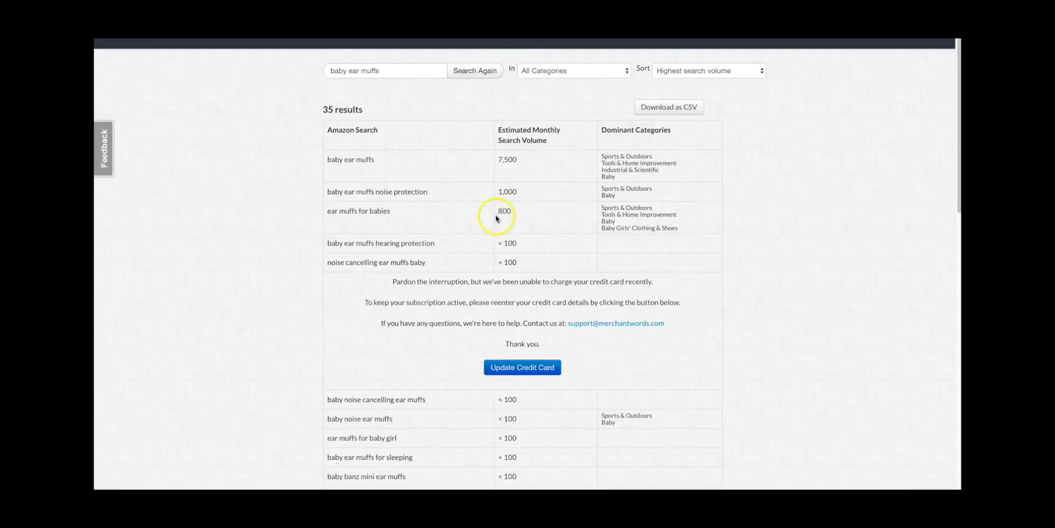
# Step: Copy the 'baby ear defenders' keyword from the Keyword Planner results
pyautogui.hotkey('ctrl', 'Tab')
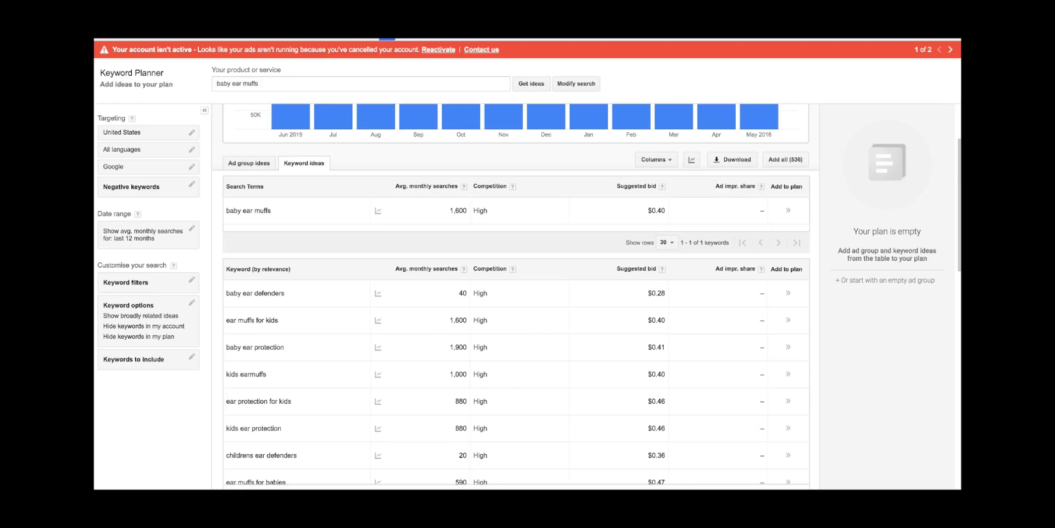
pyautogui.scroll(-1, 454, 349)
pyautogui.click(292, 274)
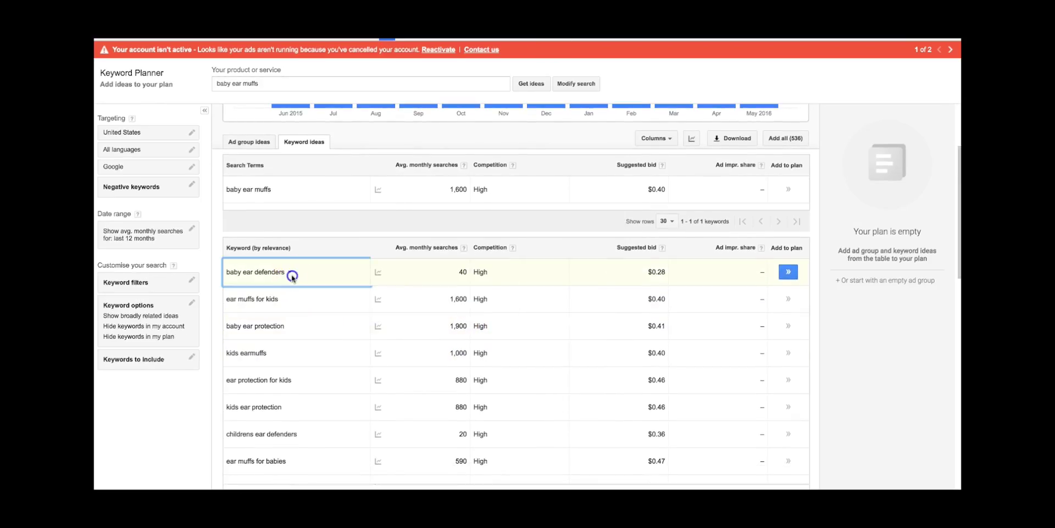
pyautogui.moveTo(292, 274); pyautogui.dragTo(234, 275)
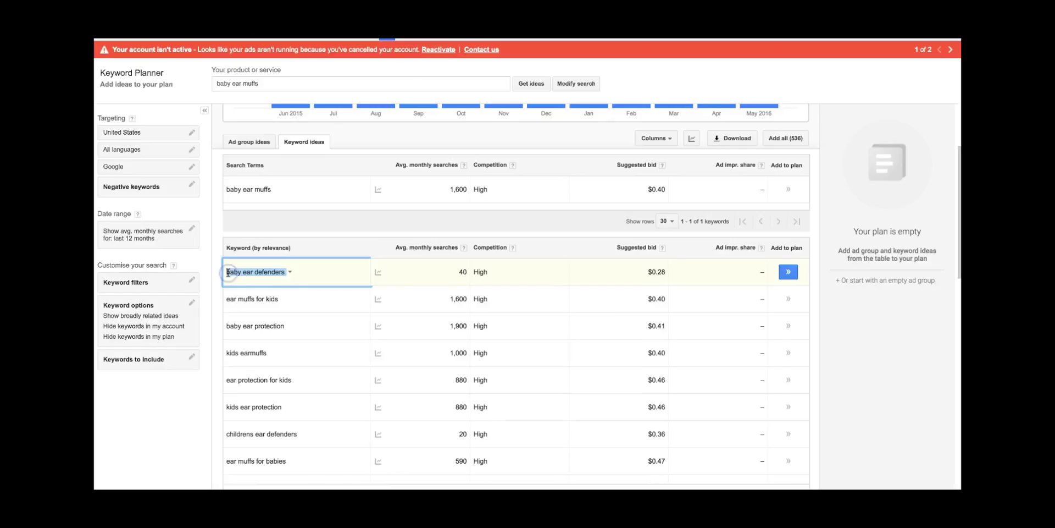
# Step: Replace the MerchantWords search with 'baby ear defenders' and run it
pyautogui.hotkey('ctrl', 'Tab')
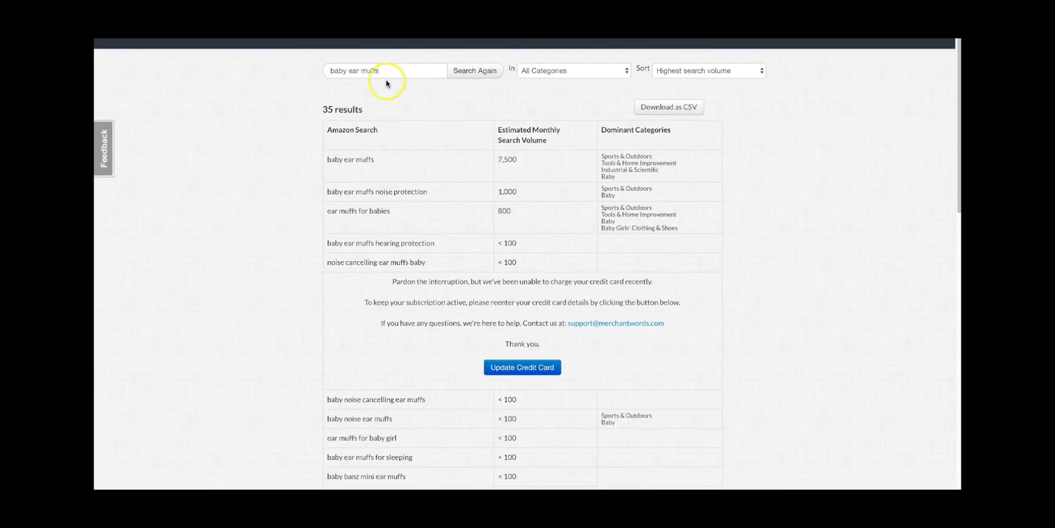
pyautogui.tripleClick(378, 67)
pyautogui.write('baby ear defenders')
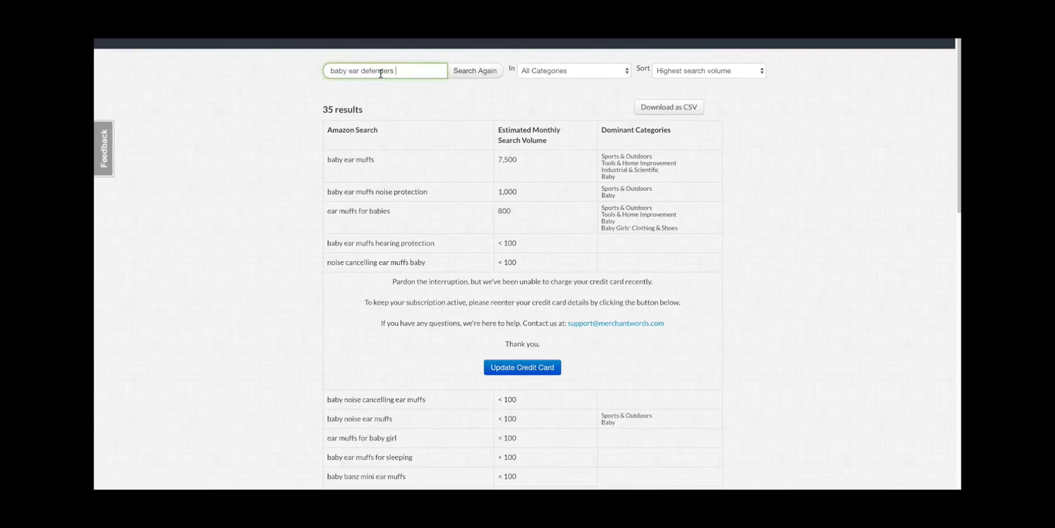
pyautogui.press('Return')
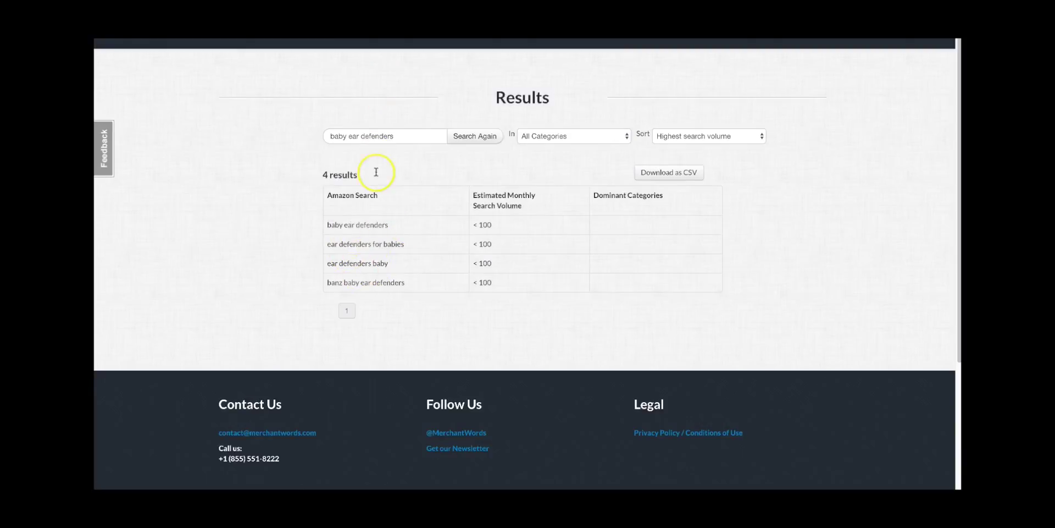
pyautogui.click(361, 134)
pyautogui.tripleClick(361, 134)
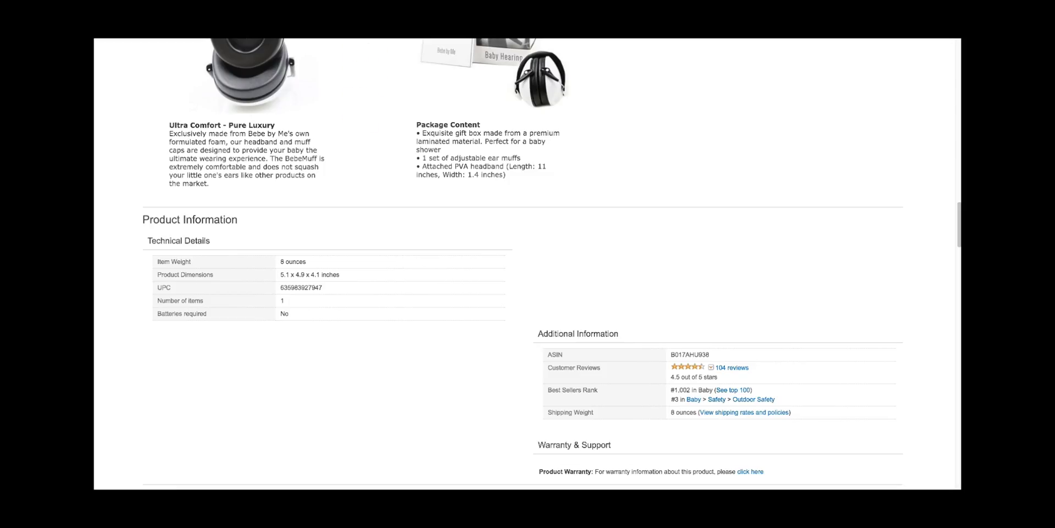
# Step: Look over Amazon's 'baby ear defenders' results with Jungle Scout sales estimates, then close Jungle Scout
pyautogui.scroll(20, 318, 372)
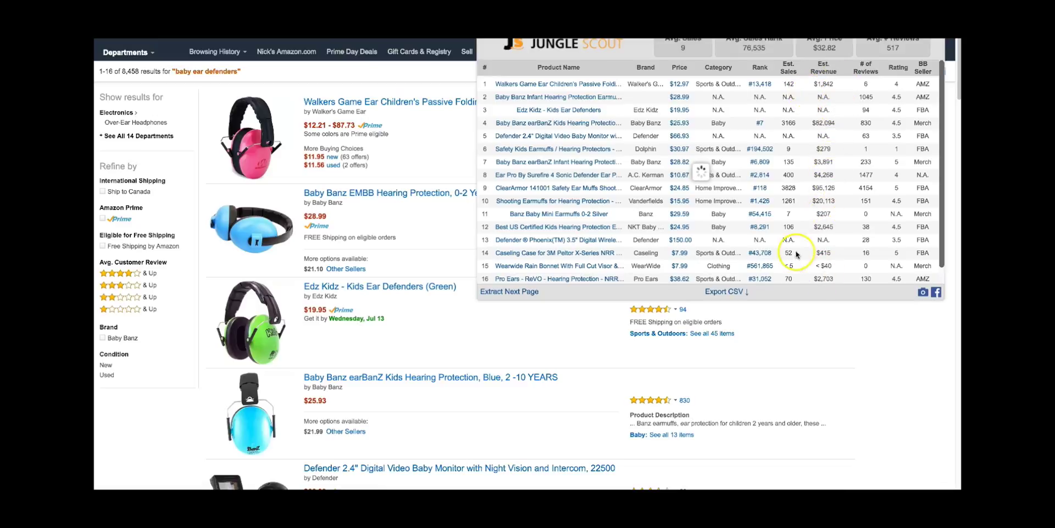
pyautogui.scroll(-10, 432, 325)
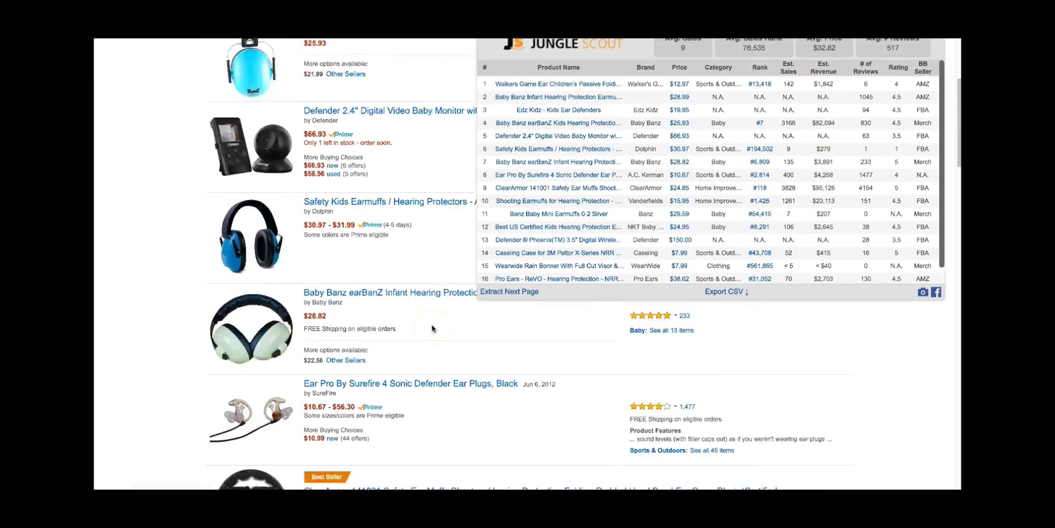
pyautogui.scroll(-13, 432, 328)
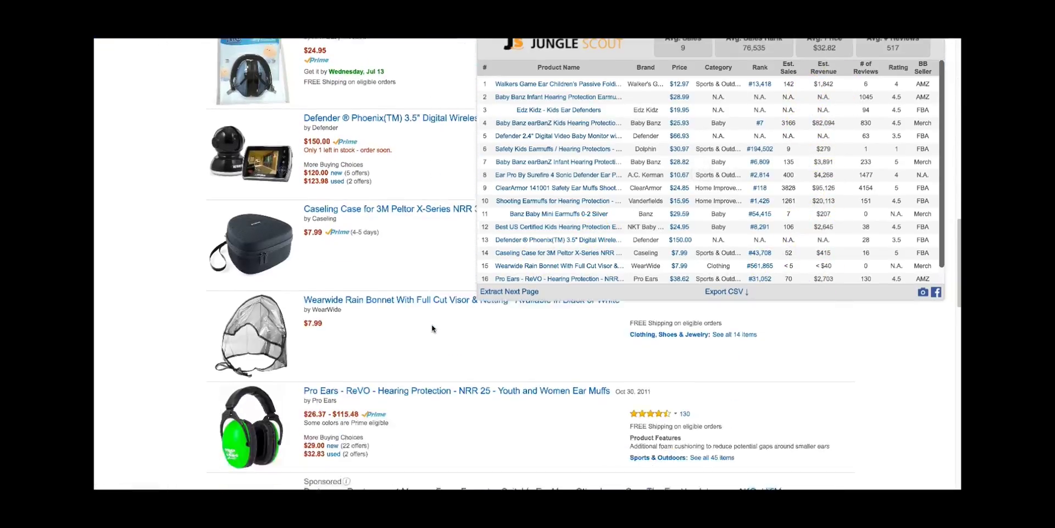
pyautogui.scroll(20, 433, 335)
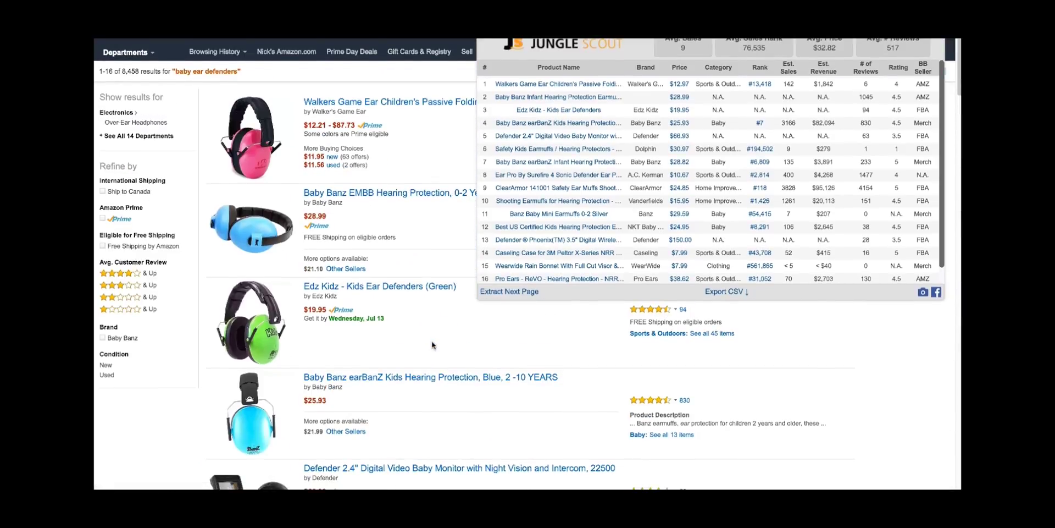
pyautogui.click(868, 70)
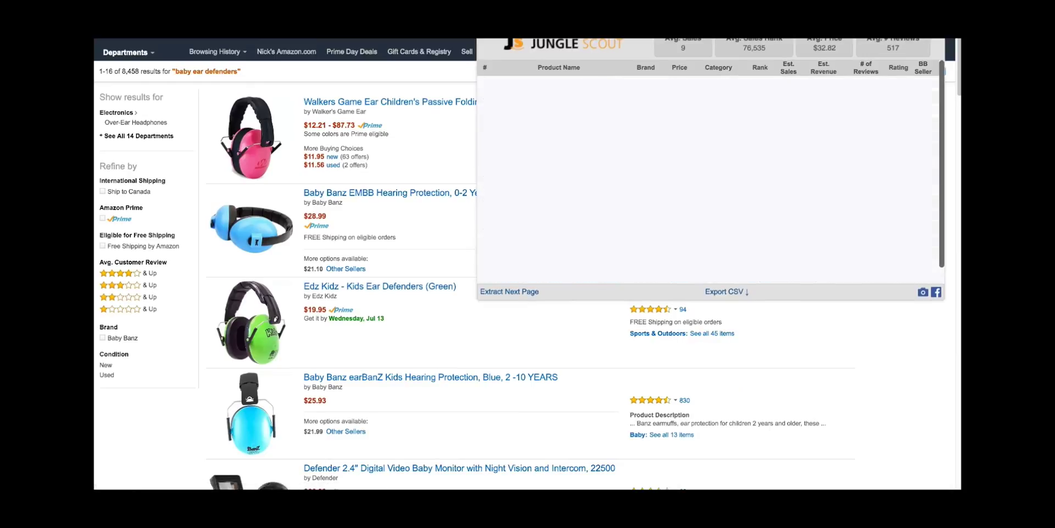
pyautogui.press('Escape')
# Step: Copy 'ear muffs for kids' from Keyword Planner and search it in MerchantWords
pyautogui.click(550, 44)
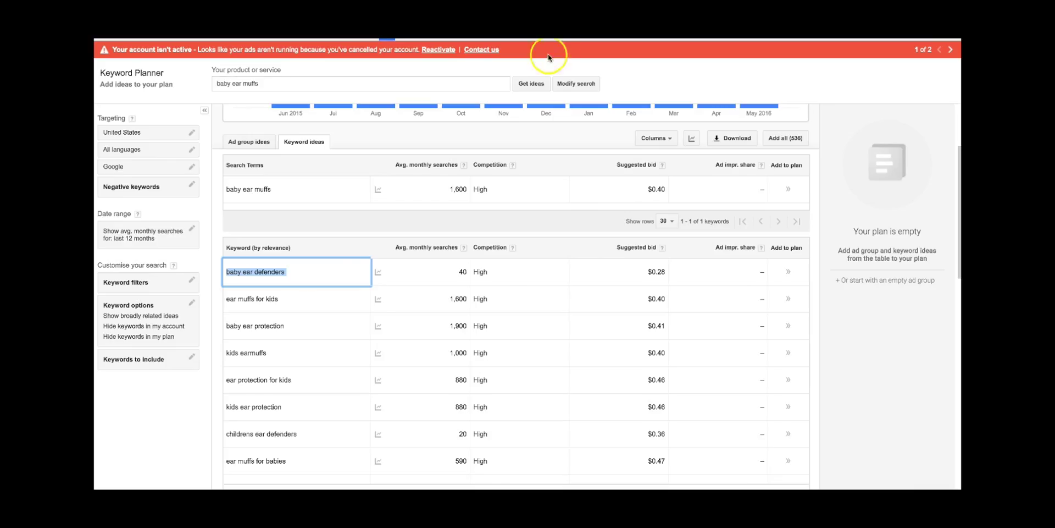
pyautogui.moveTo(278, 299); pyautogui.dragTo(224, 298)
pyautogui.hotkey('ctrl', 'c')
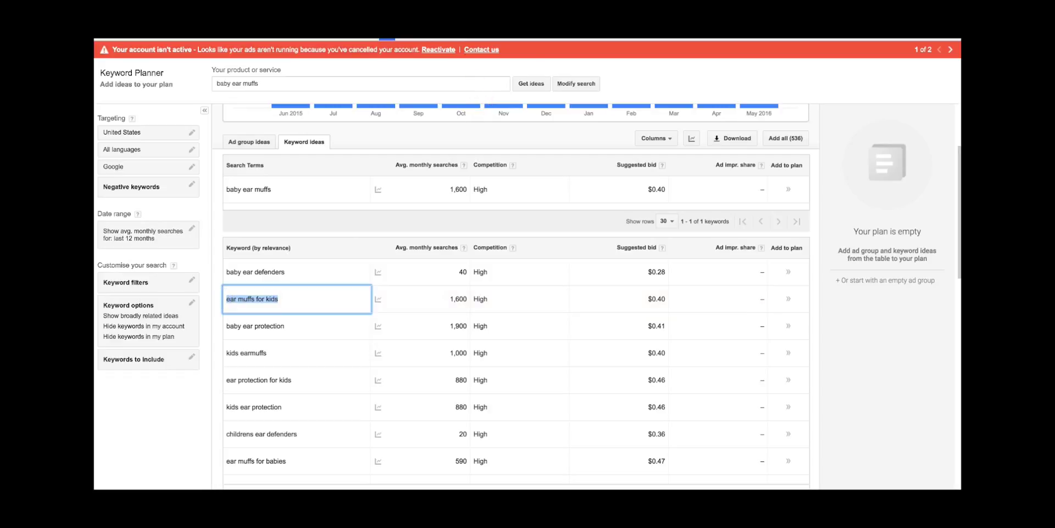
pyautogui.hotkey('ctrl', 'Tab')
pyautogui.moveTo(393, 137); pyautogui.dragTo(327, 139)
pyautogui.hotkey('ctrl', 'v')
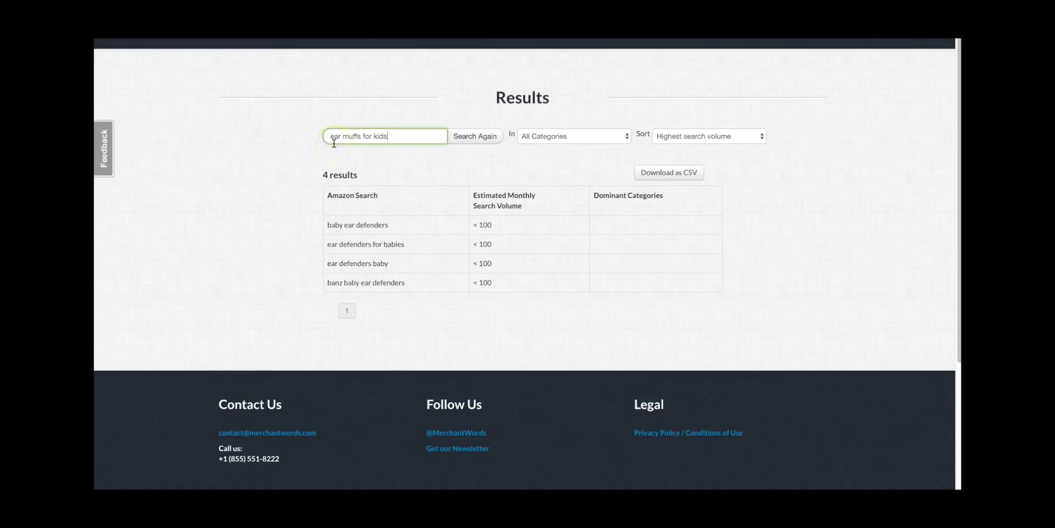
pyautogui.press('Return')
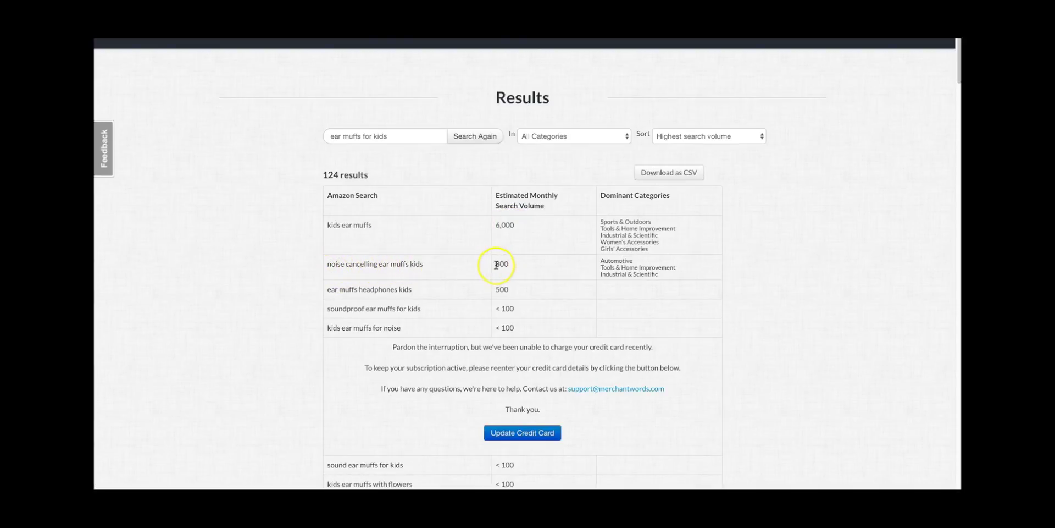
# Step: Highlight the 800 monthly searches figure and the top result rows
pyautogui.moveTo(497, 265); pyautogui.dragTo(512, 265)
pyautogui.moveTo(426, 274); pyautogui.dragTo(301, 264)
pyautogui.click(365, 241)
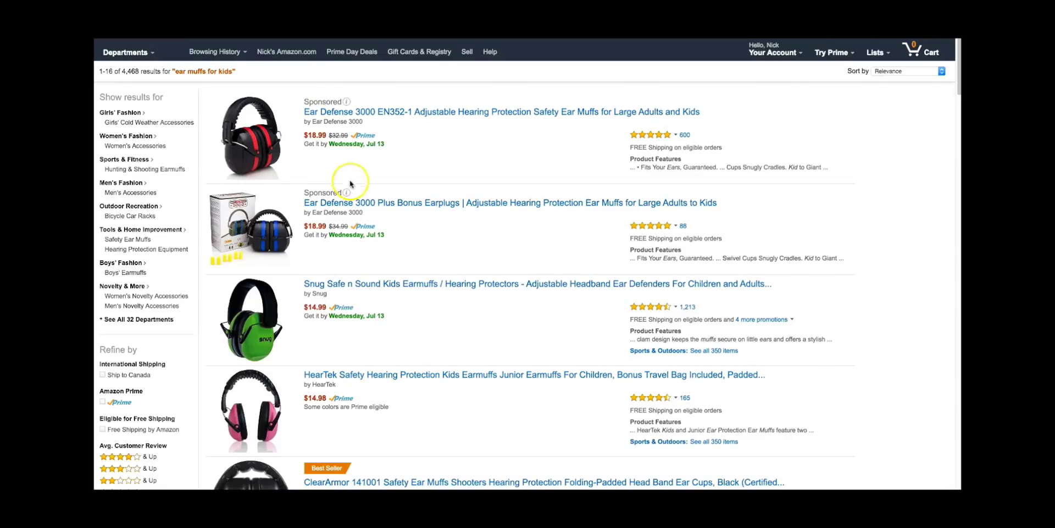
# Step: Scroll through Amazon's 'ear muffs for kids' competitor listings and back to the top
pyautogui.scroll(-10, 368, 242)
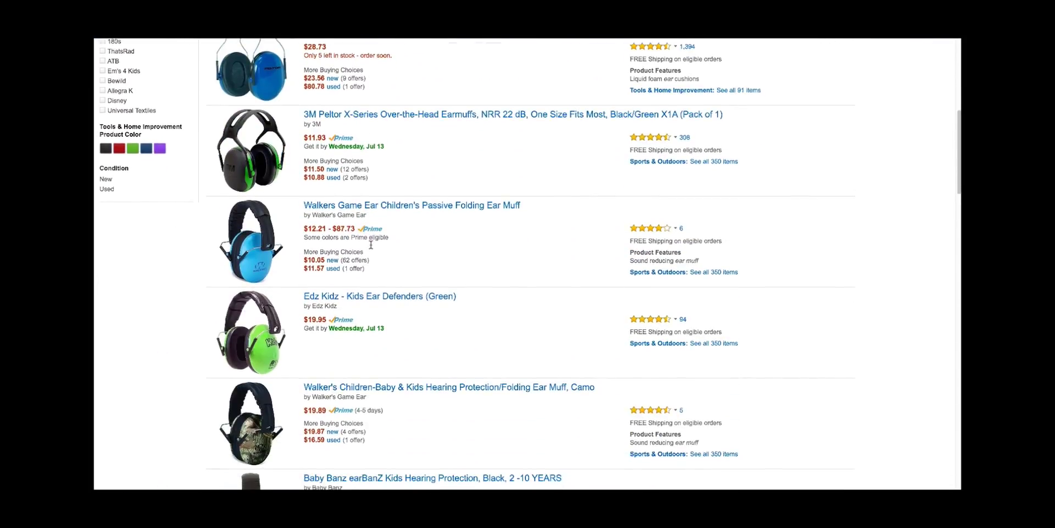
pyautogui.scroll(-13, 371, 244)
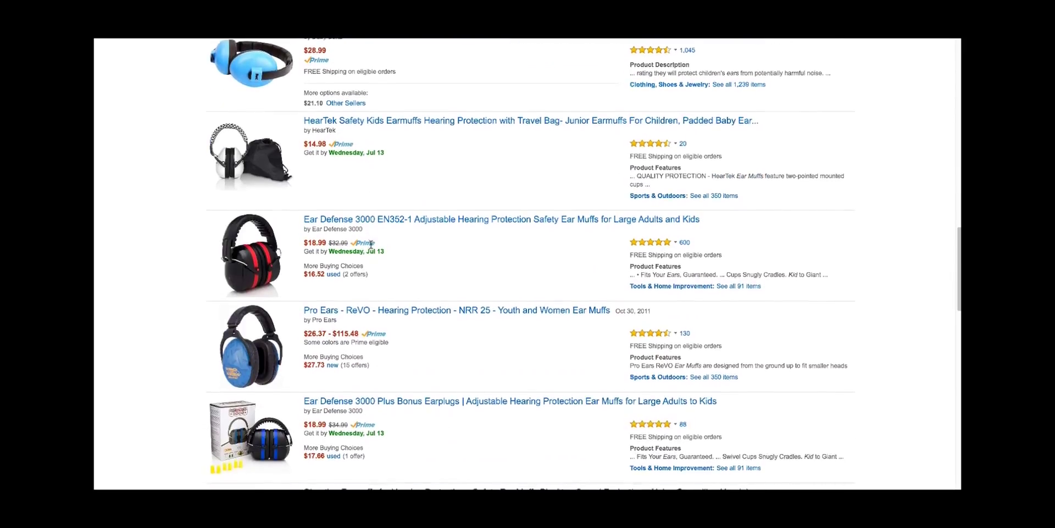
pyautogui.scroll(-5, 371, 245)
pyautogui.scroll(20, 371, 245)
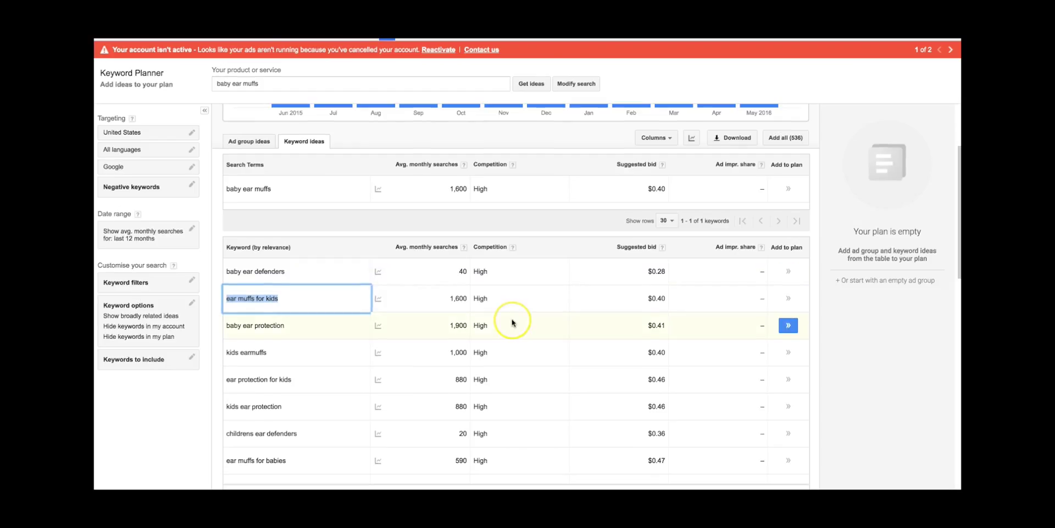
pyautogui.scroll(-3, 511, 318)
pyautogui.scroll(-5, 512, 323)
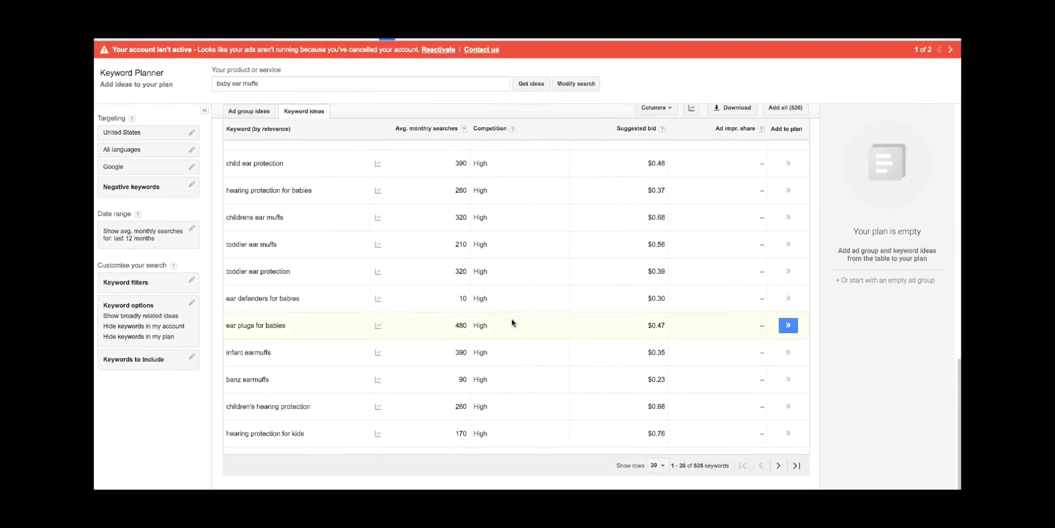
pyautogui.scroll(10, 512, 323)
pyautogui.click(682, 218)
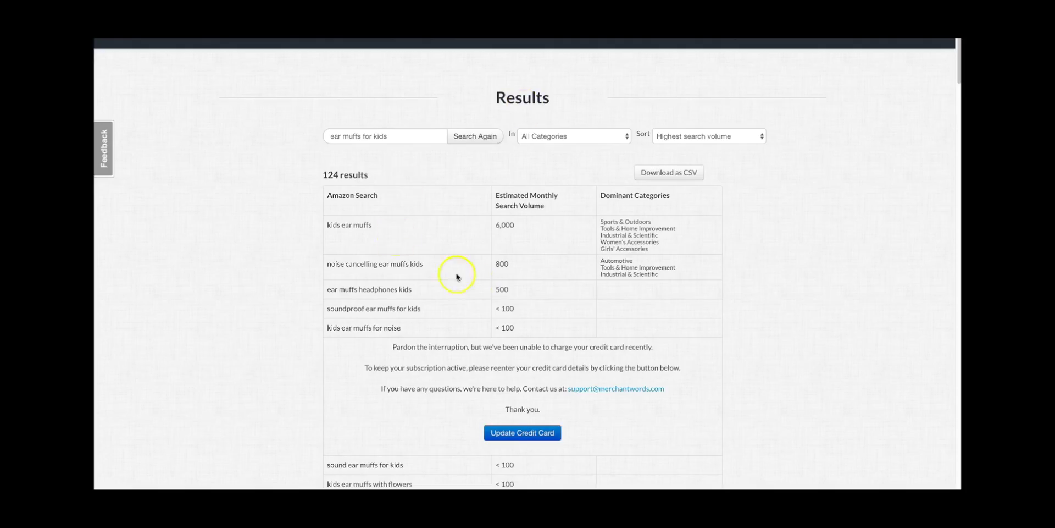
pyautogui.scroll(-1, 410, 315)
pyautogui.scroll(1, 462, 181)
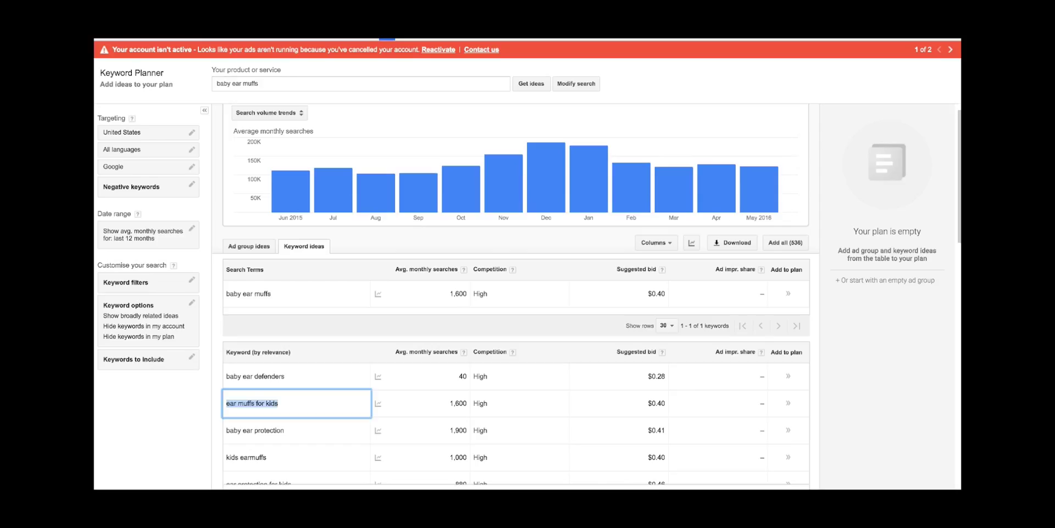
pyautogui.click(567, 101)
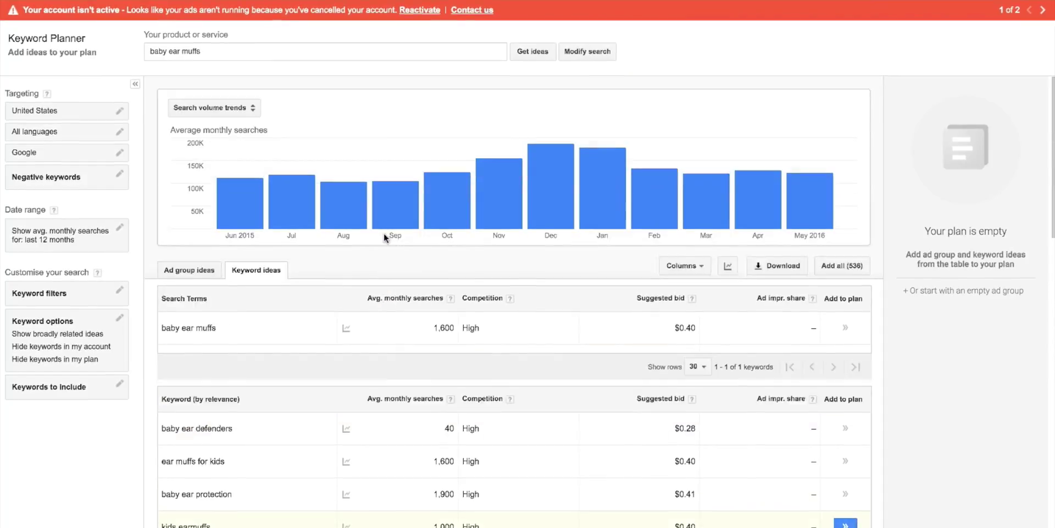
pyautogui.scroll(-1, 269, 291)
pyautogui.scroll(1, 270, 296)
pyautogui.scroll(-4, 252, 298)
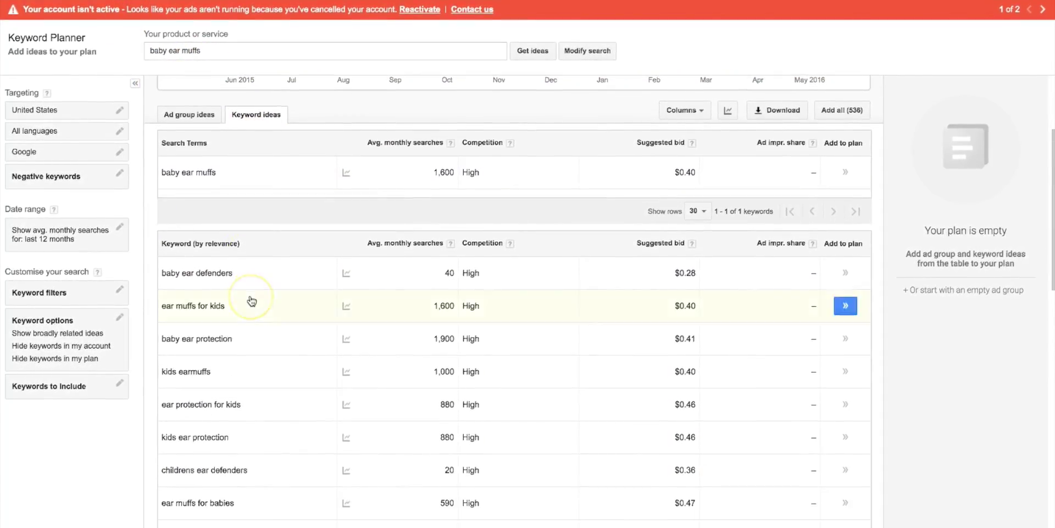
pyautogui.scroll(-1, 252, 301)
pyautogui.scroll(-2, 199, 255)
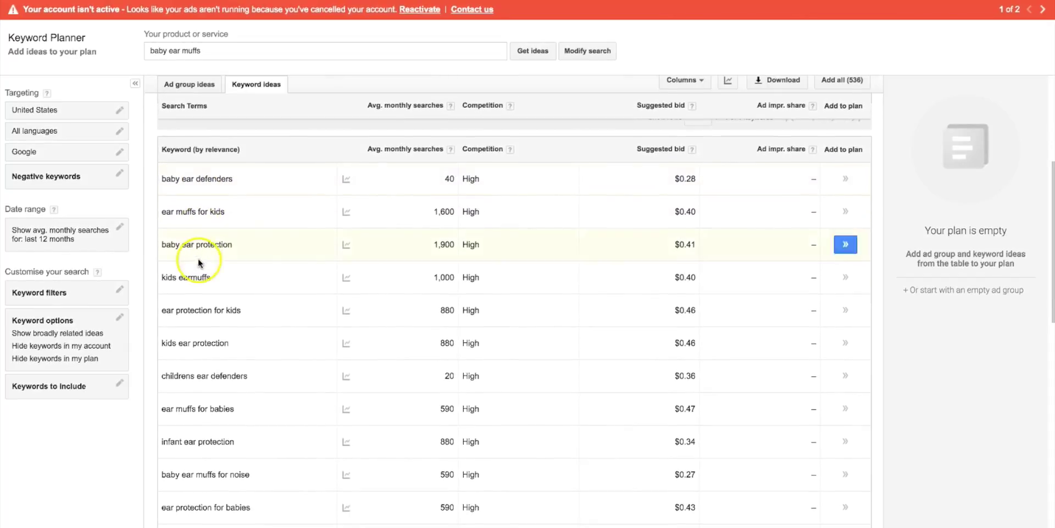
pyautogui.scroll(-3, 192, 258)
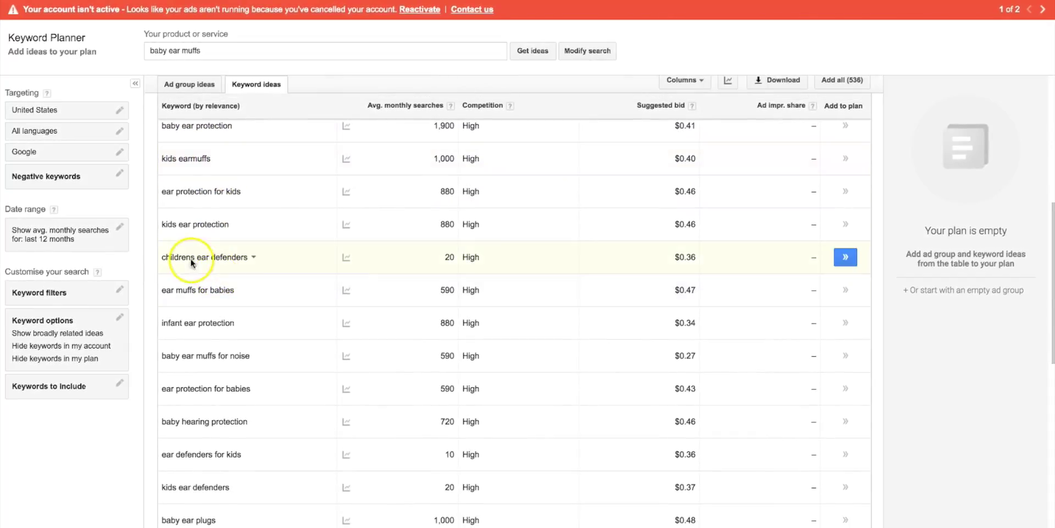
pyautogui.scroll(1, 257, 255)
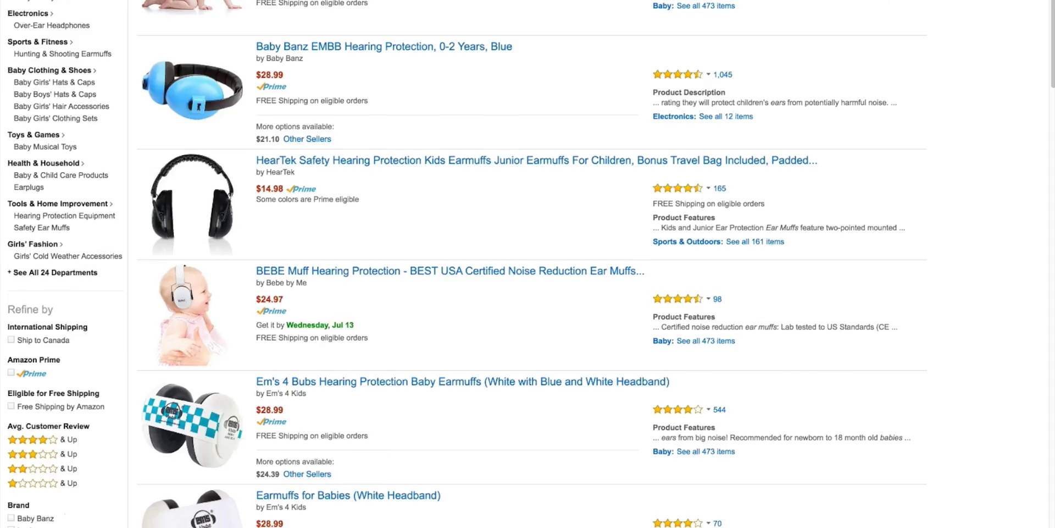
pyautogui.scroll(4, 354, 71)
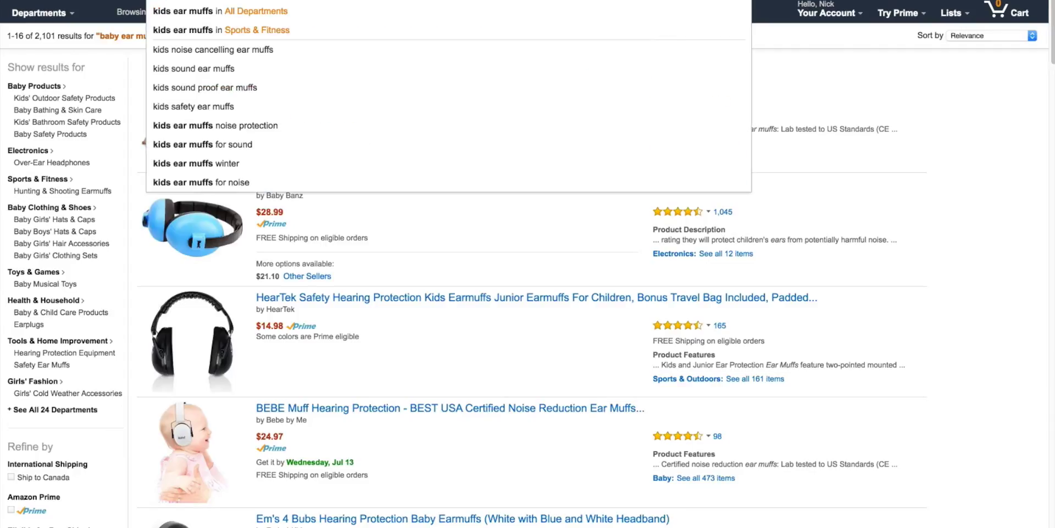
# Step: Run the Amazon search for 'kids ear muffs' and skim the roughly 4,469 competing listings
pyautogui.press('Return')
pyautogui.scroll(-1, 542, 202)
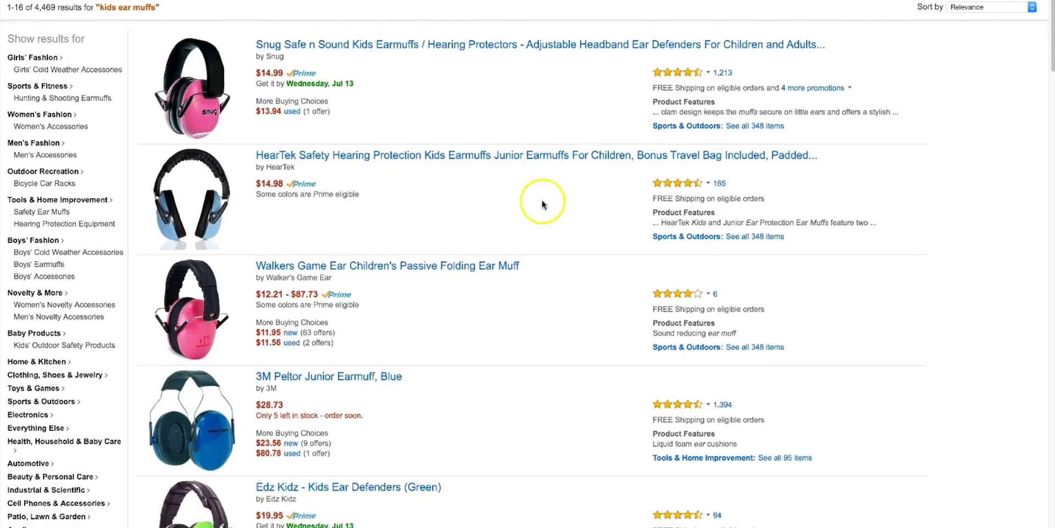
pyautogui.scroll(-1, 542, 203)
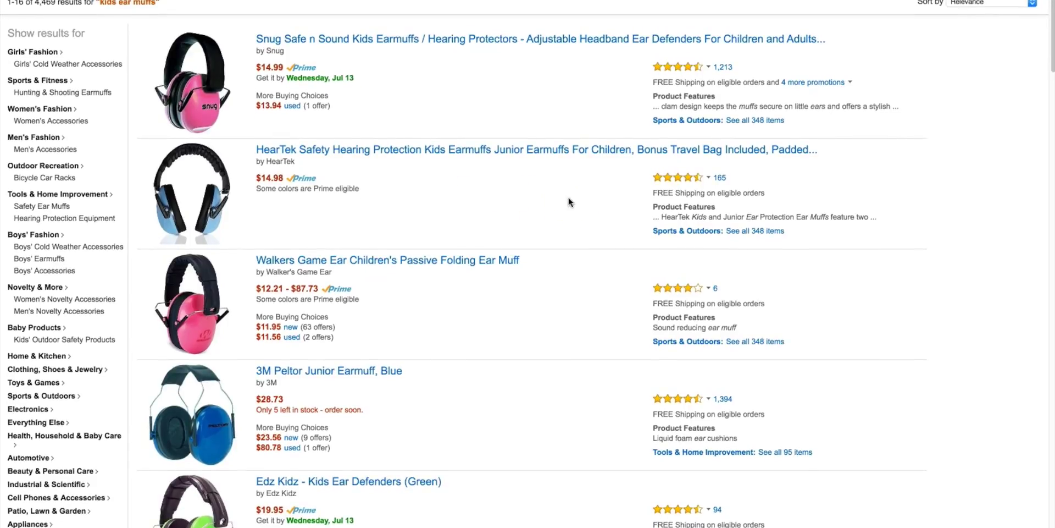
pyautogui.scroll(-1, 569, 202)
pyautogui.scroll(-10, 646, 406)
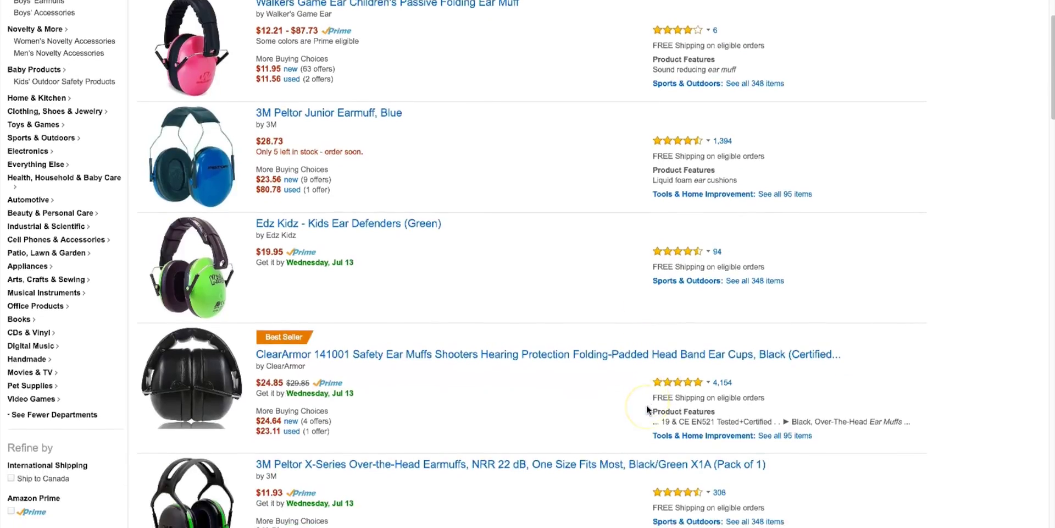
pyautogui.scroll(-7, 646, 407)
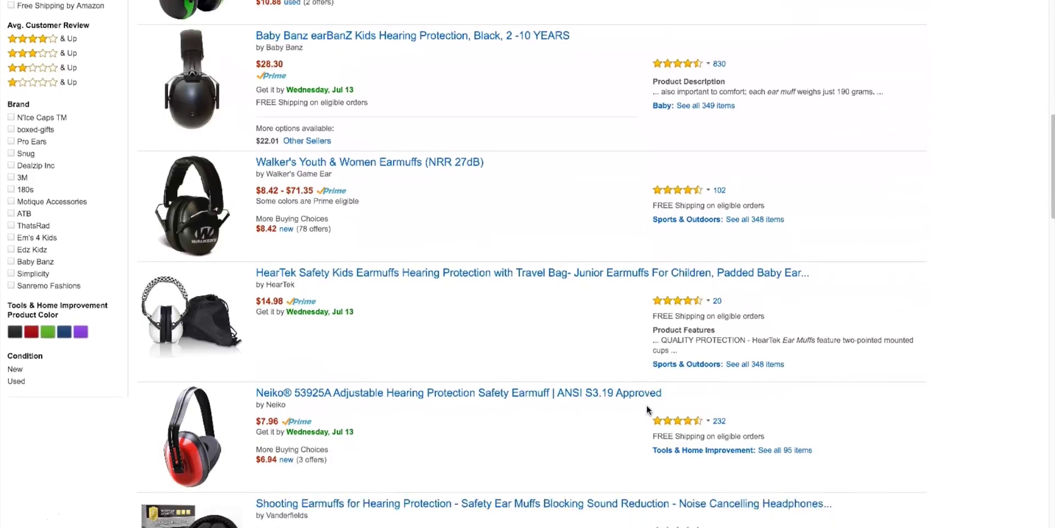
pyautogui.scroll(18, 647, 405)
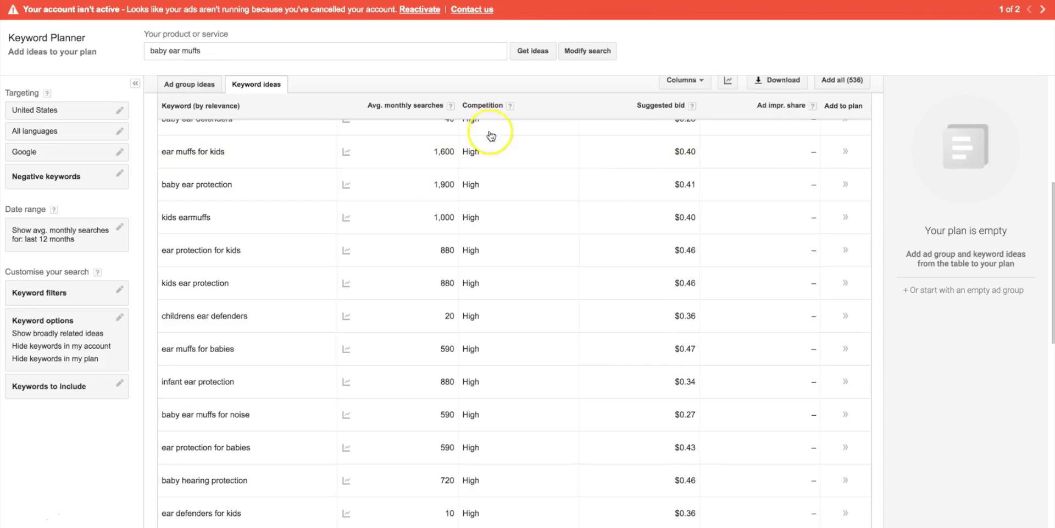
# Step: Scroll through Keyword Planner's ear muff keyword ideas to compare monthly search volumes
pyautogui.scroll(5, 441, 182)
pyautogui.scroll(-5, 341, 470)
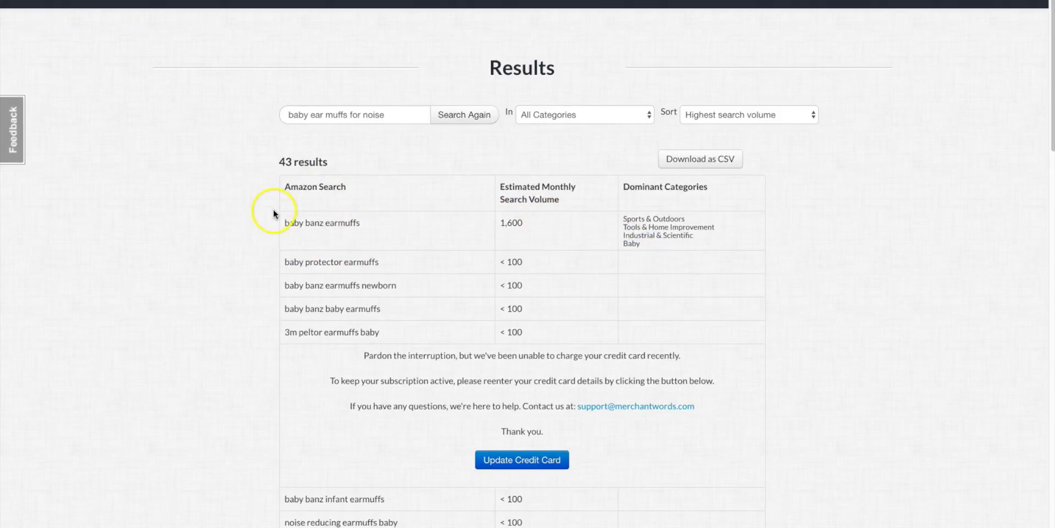
# Step: Search MerchantWords for 'ear muff' limited to the Baby category
pyautogui.tripleClick(388, 115)
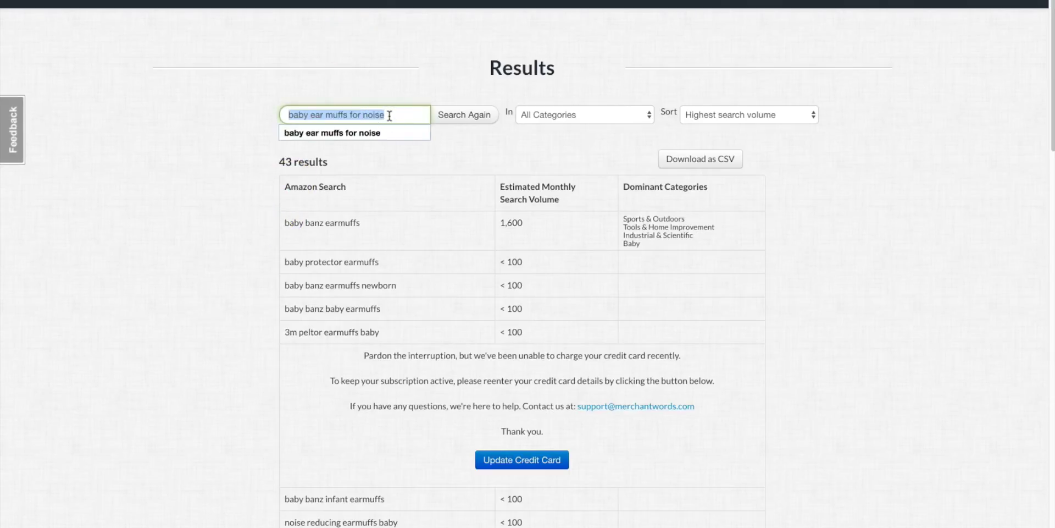
pyautogui.write('ea')
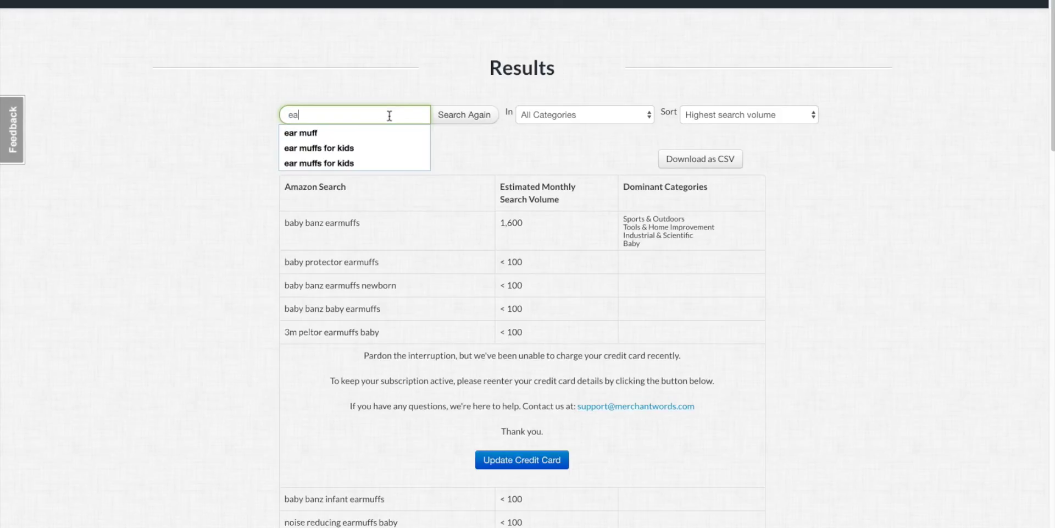
pyautogui.write('r muffs')
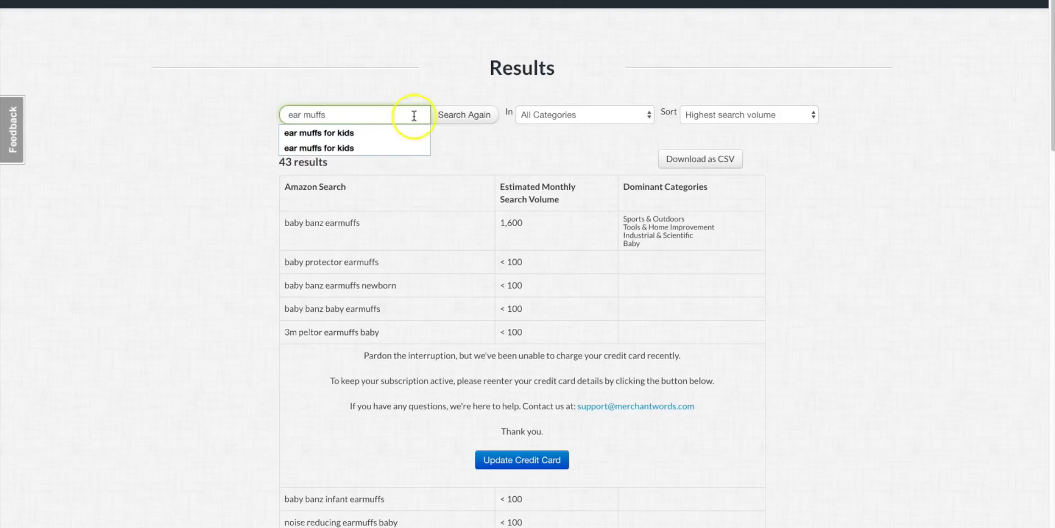
pyautogui.click(544, 114)
pyautogui.click(356, 114)
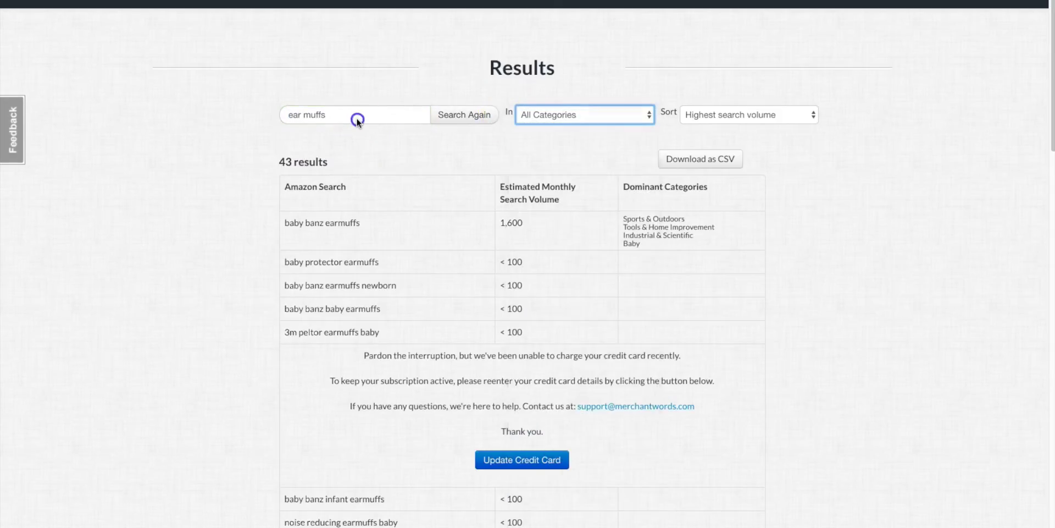
pyautogui.press('BackSpace')
pyautogui.click(562, 114)
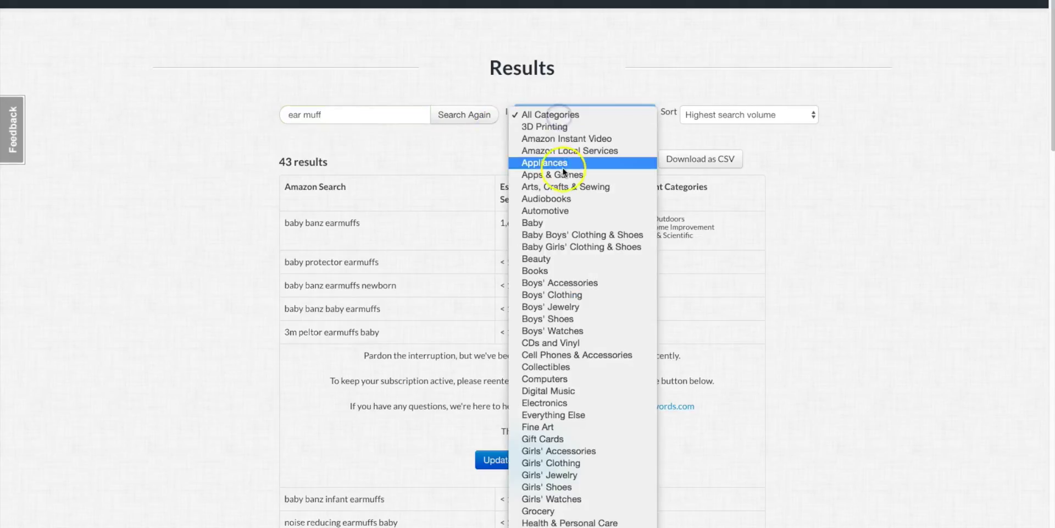
pyautogui.click(559, 226)
pyautogui.click(441, 114)
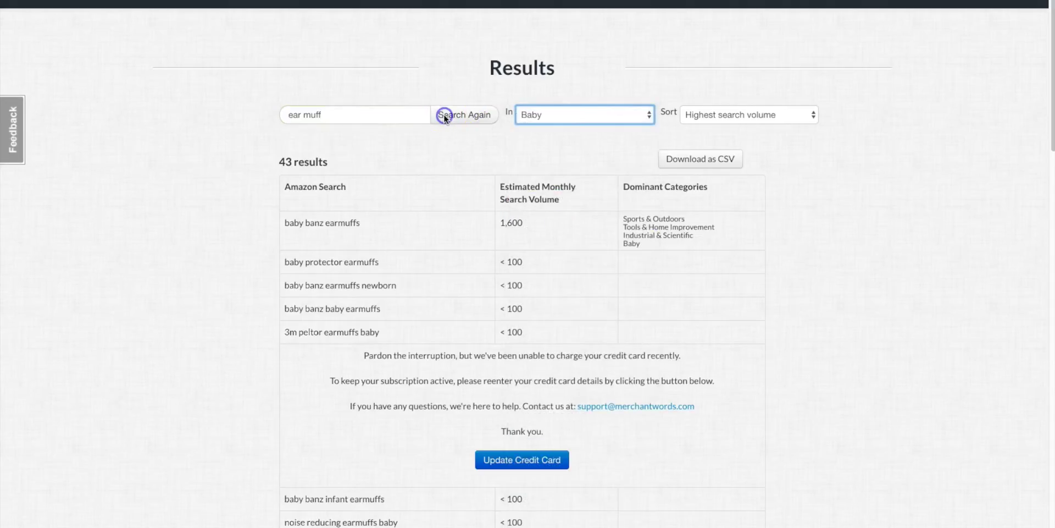
pyautogui.click(482, 115)
pyautogui.click(472, 113)
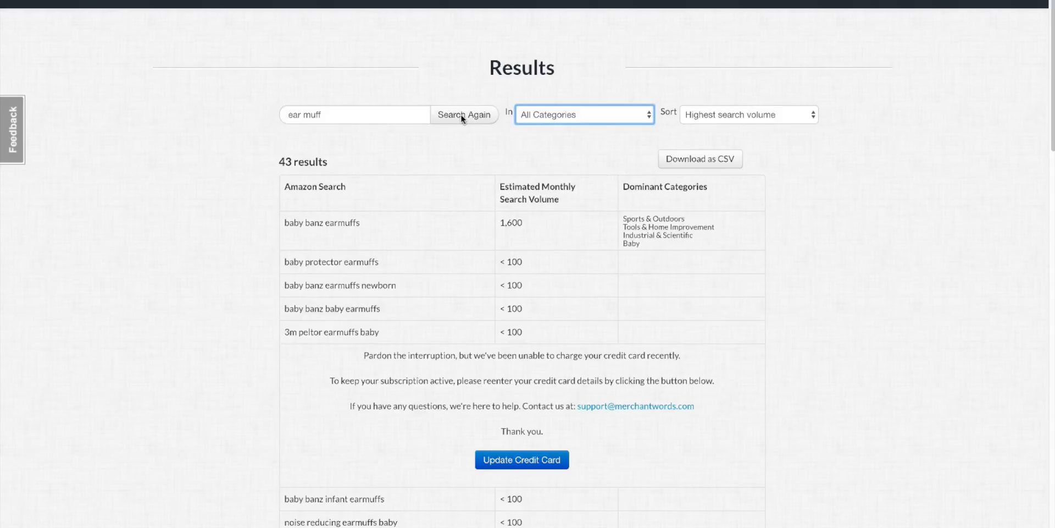
pyautogui.click(459, 134)
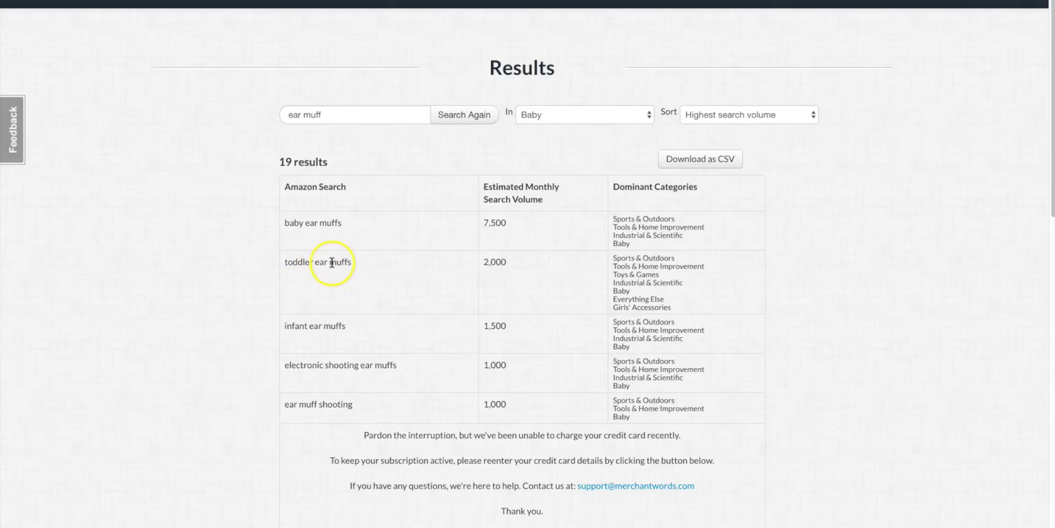
# Step: Scan the Baby 'ear muff' volume results, highlighting 'electronic shooting ear muffs'
pyautogui.scroll(-2, 332, 262)
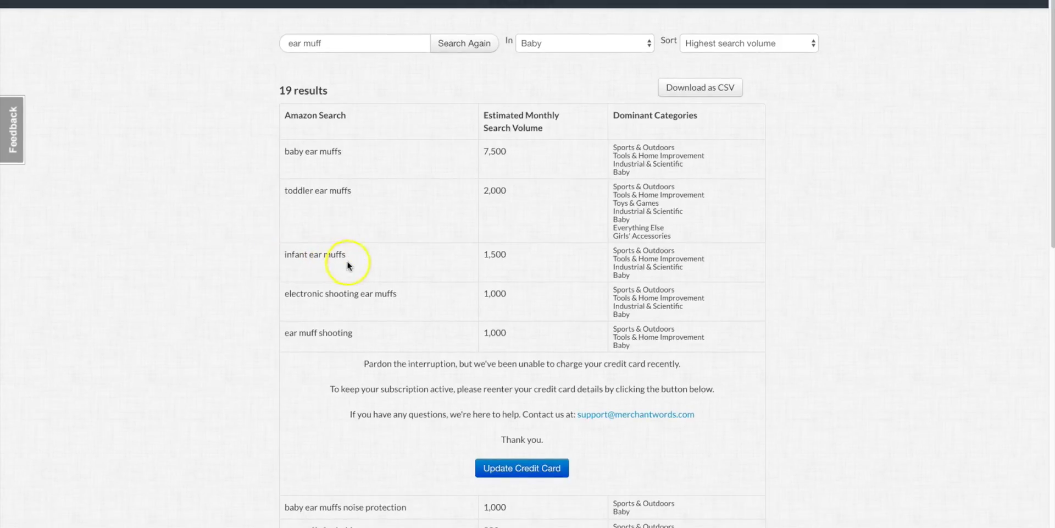
pyautogui.scroll(-1, 308, 297)
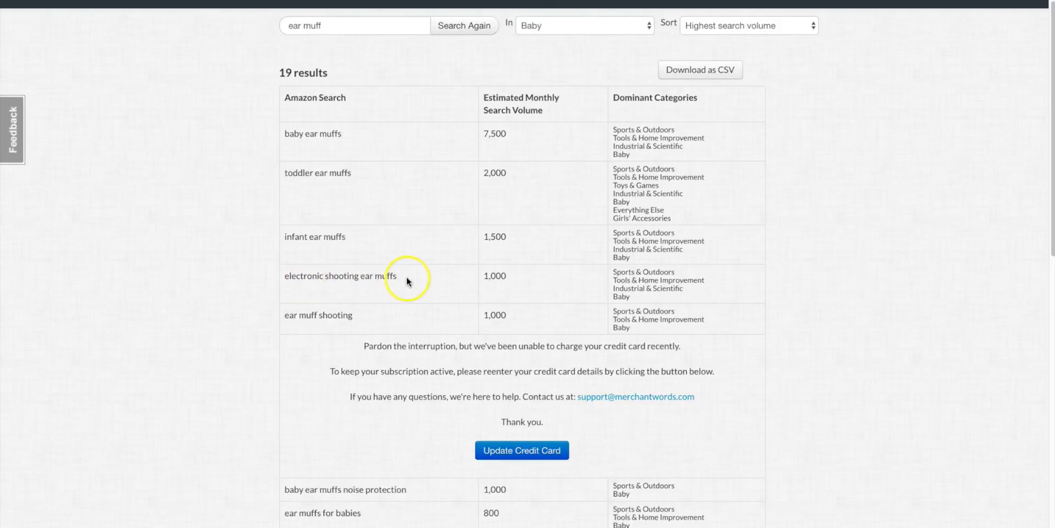
pyautogui.moveTo(406, 276); pyautogui.dragTo(282, 271)
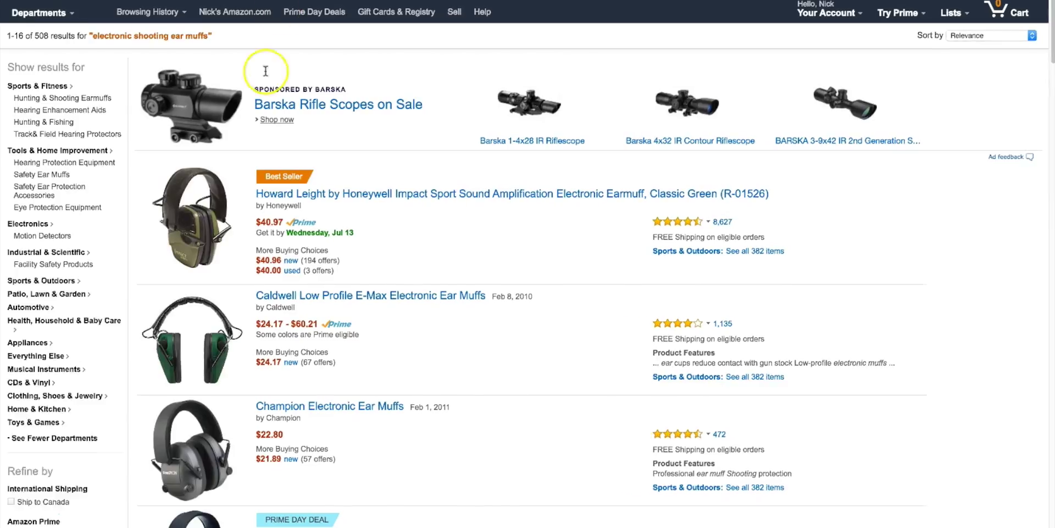
pyautogui.scroll(-2, 273, 230)
pyautogui.scroll(-4, 273, 229)
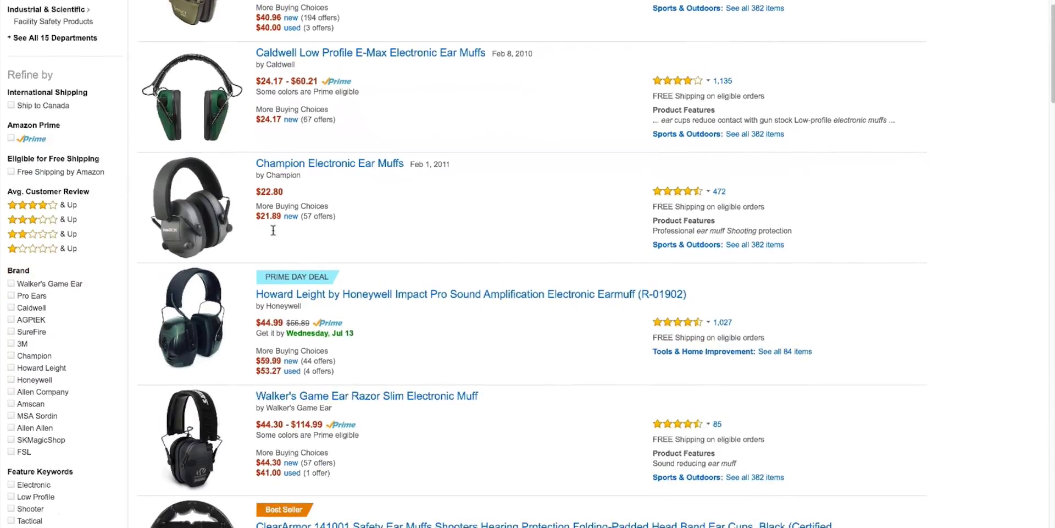
pyautogui.scroll(5, 273, 229)
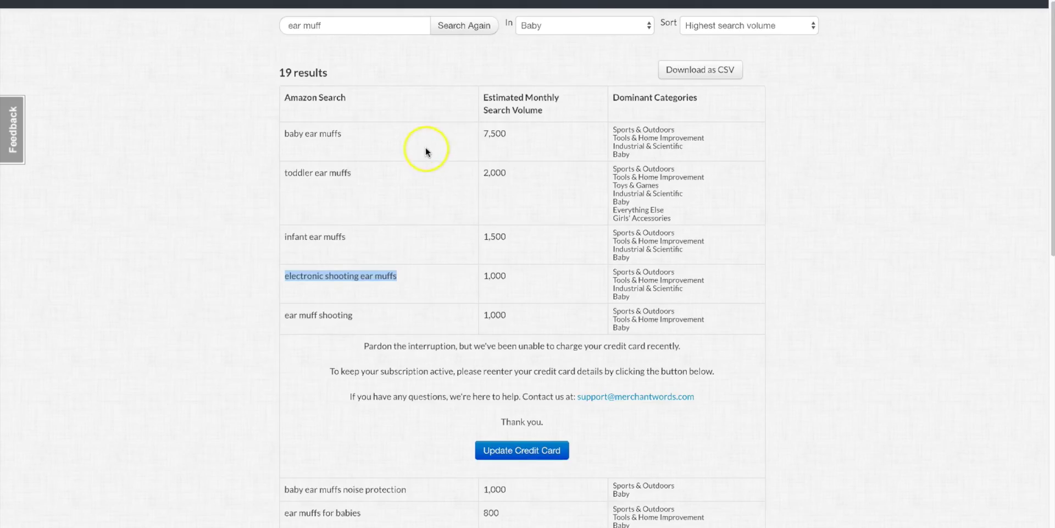
# Step: Copy the baby, toddler and infant ear muffs rows from MerchantWords into Excel at A33
pyautogui.scroll(-1, 422, 147)
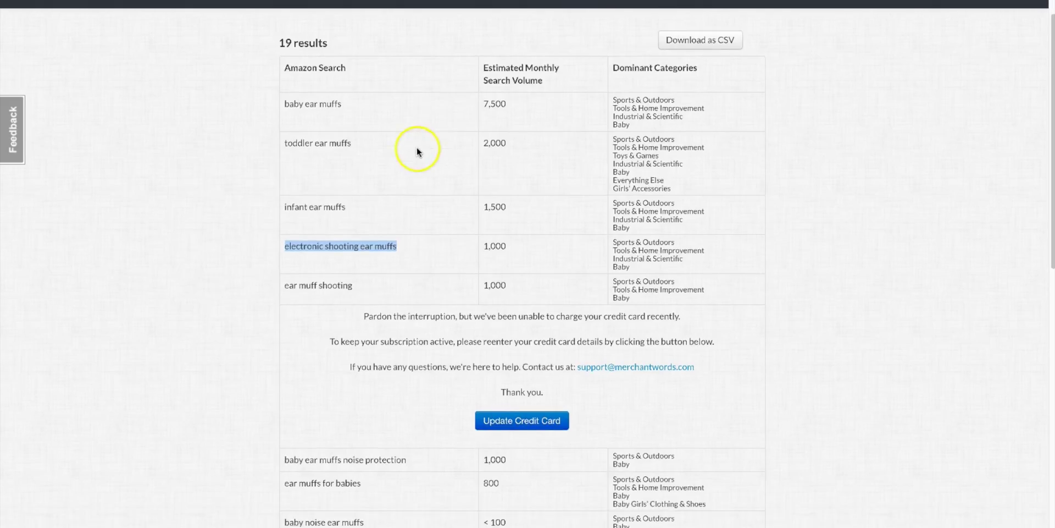
pyautogui.moveTo(282, 101); pyautogui.dragTo(646, 231)
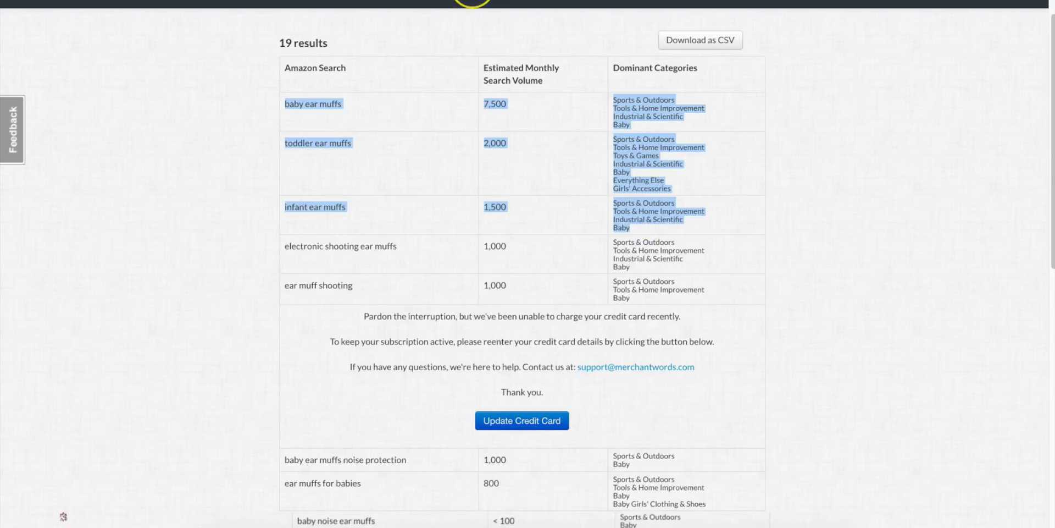
pyautogui.hotkey('ctrl', 'Up')
pyautogui.click(471, 104)
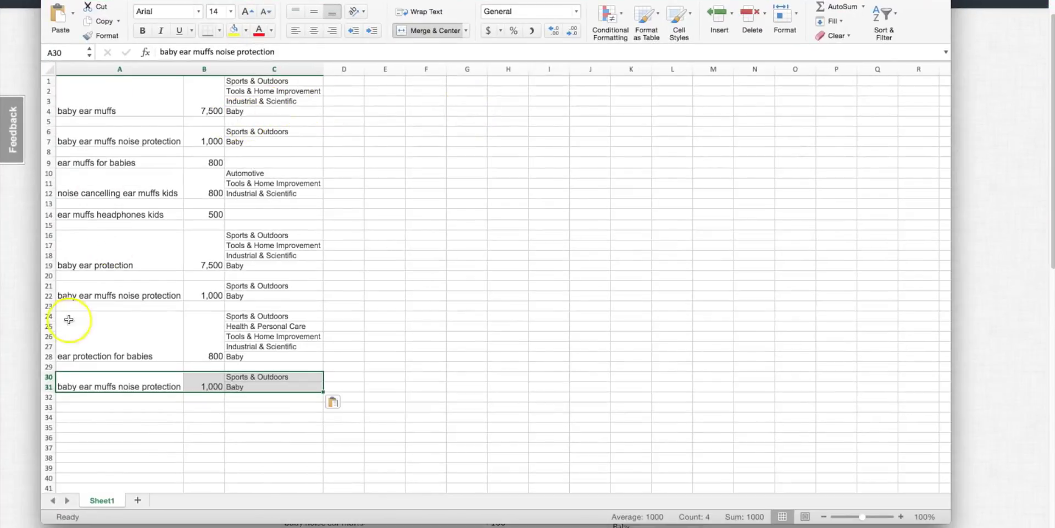
pyautogui.click(83, 404)
pyautogui.press('super+v')
pyautogui.scroll(-5, 665, 334)
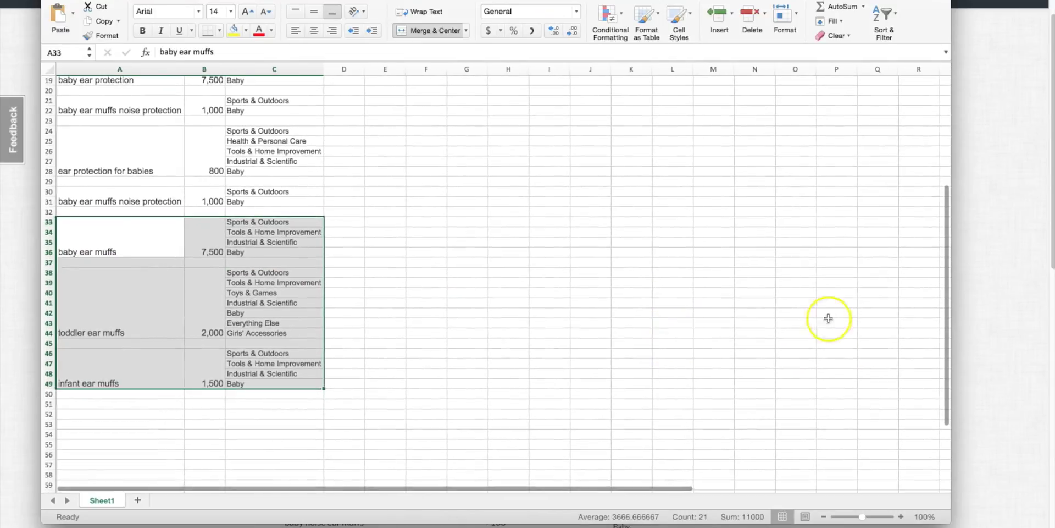
# Step: Copy the noise-protection and for-babies ear muff rows into Excel at A51
pyautogui.press('super+Tab')
pyautogui.scroll(-4, 519, 354)
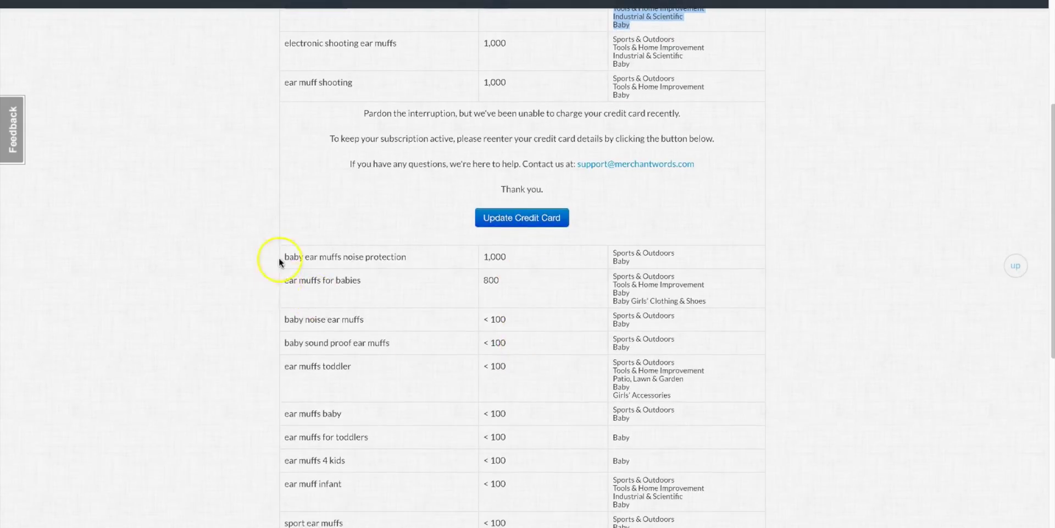
pyautogui.moveTo(282, 256); pyautogui.dragTo(711, 299)
pyautogui.hotkey('ctrl', 'Up')
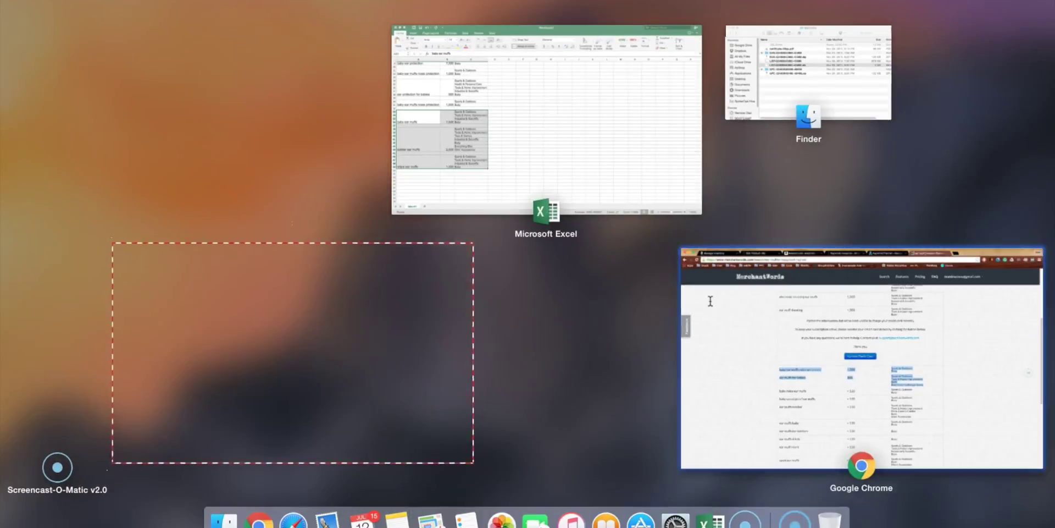
pyautogui.click(544, 121)
pyautogui.click(113, 403)
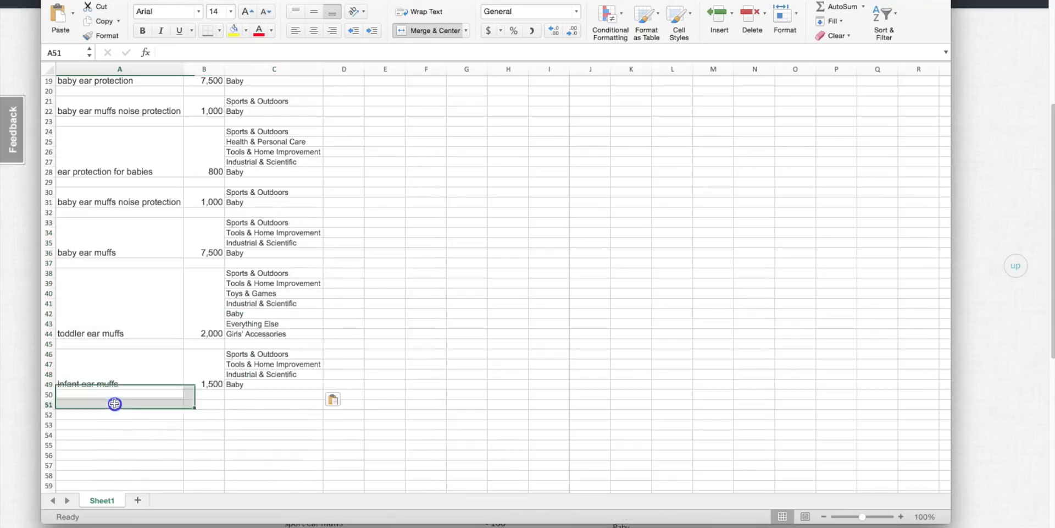
pyautogui.write("Sports & Outdoors baby ear muffs noise protection\t1,000\tBaby \t\t \t\tSports & Outdoors \t\tTools & Home Improvement \t\tBaby ear muffs for babies\t800\tBaby Girls' Clothing & Shoes")
pyautogui.click(982, 212)
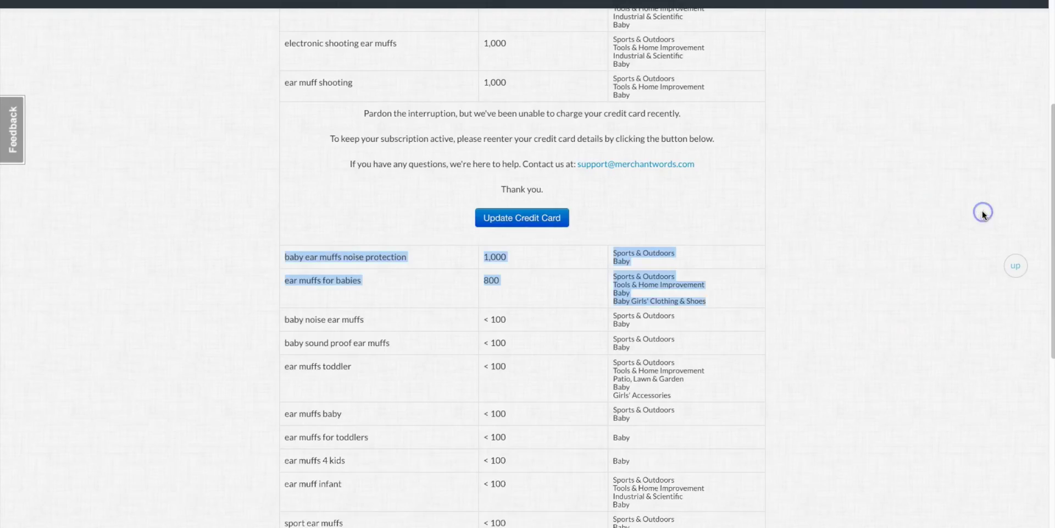
pyautogui.click(892, 165)
pyautogui.scroll(6, 893, 165)
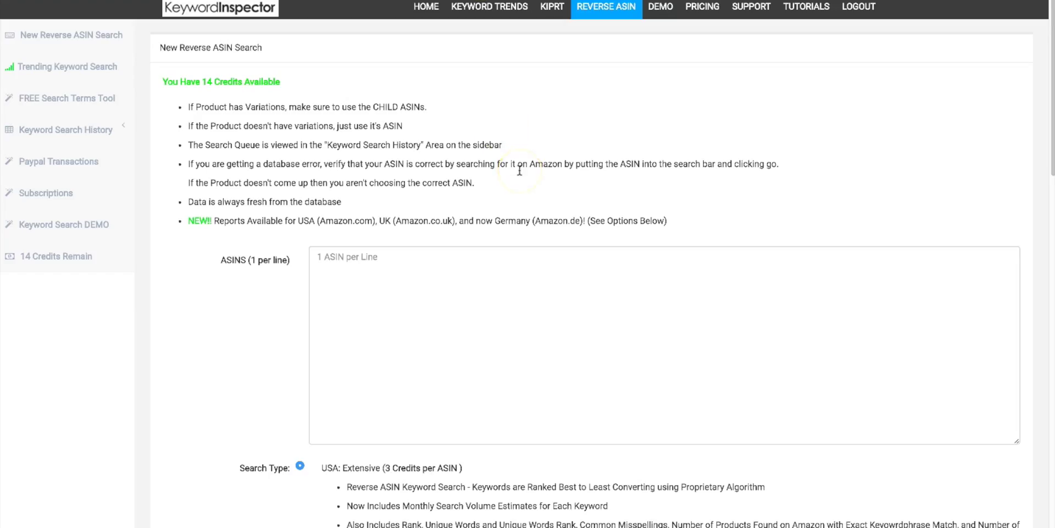
pyautogui.click(394, 284)
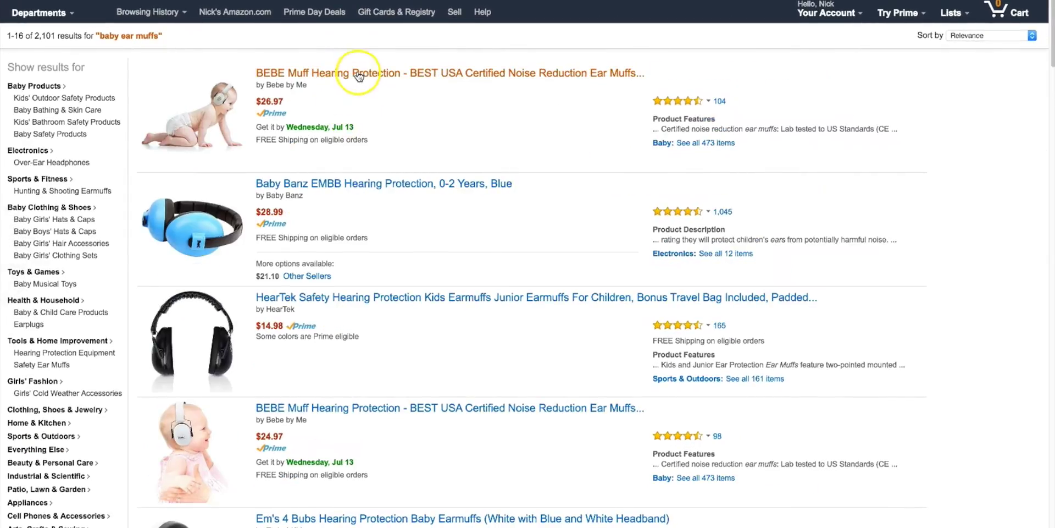
# Step: Open the BEBE Muff listing and copy ASIN B017AHU938 from its Additional Information
pyautogui.click(358, 76)
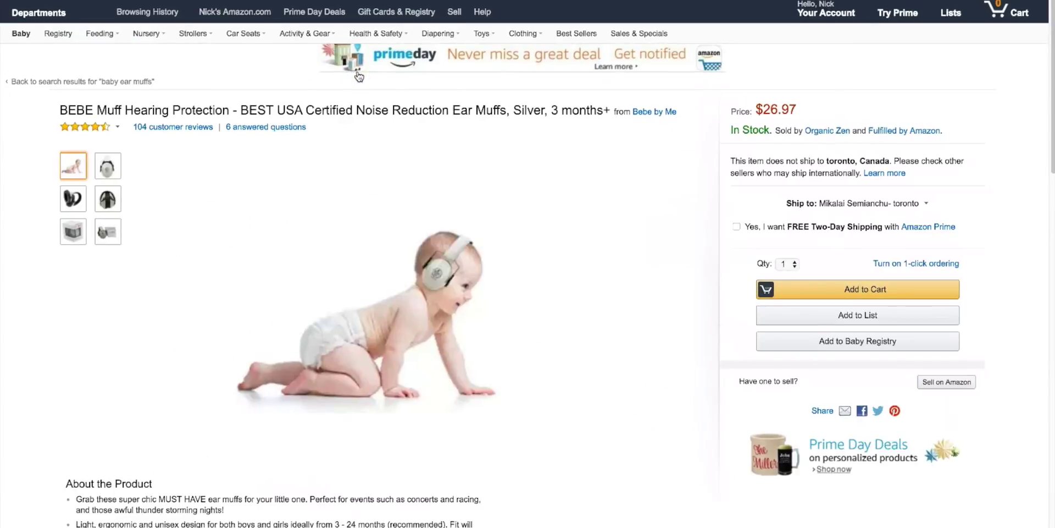
pyautogui.scroll(-15, 447, 389)
pyautogui.scroll(18, 450, 392)
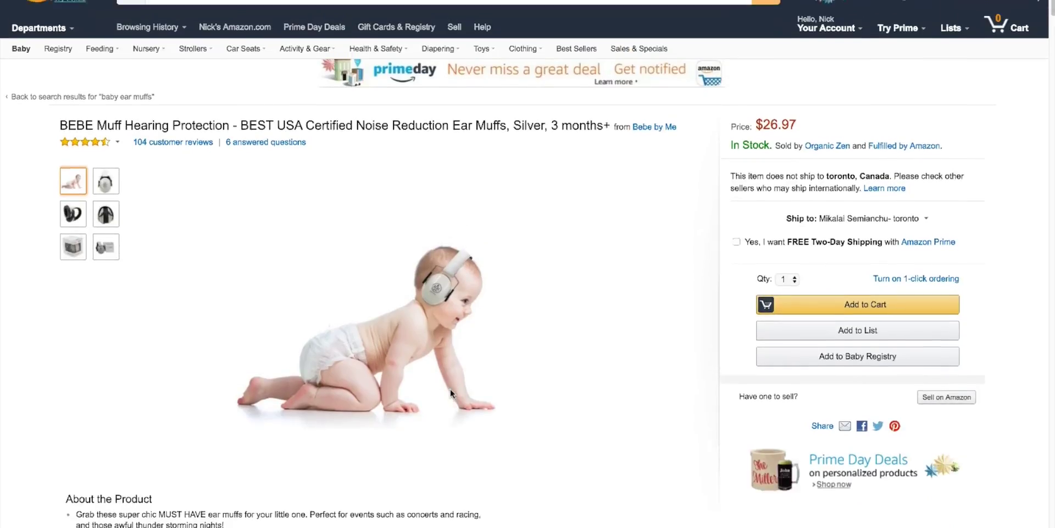
pyautogui.scroll(-10, 450, 392)
pyautogui.scroll(-20, 450, 393)
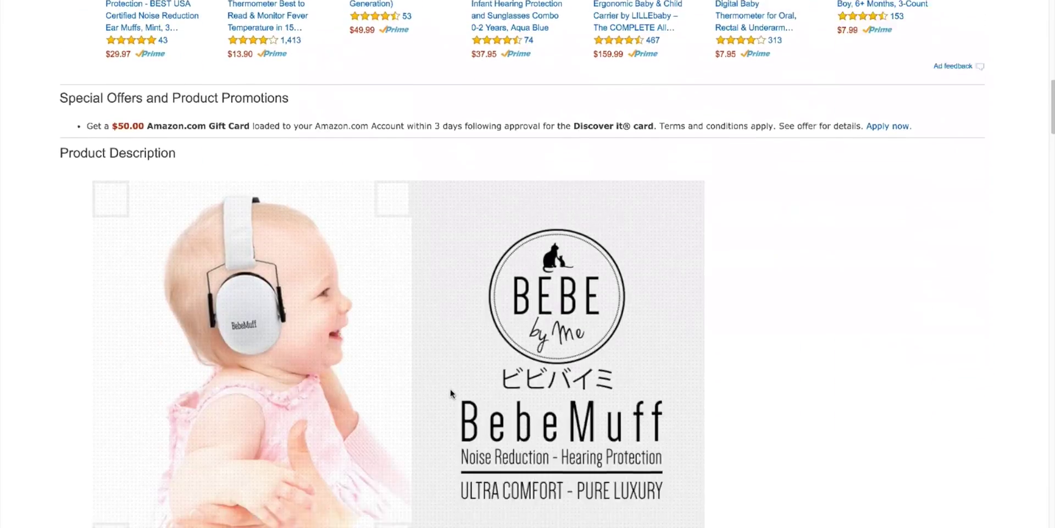
pyautogui.scroll(-10, 450, 392)
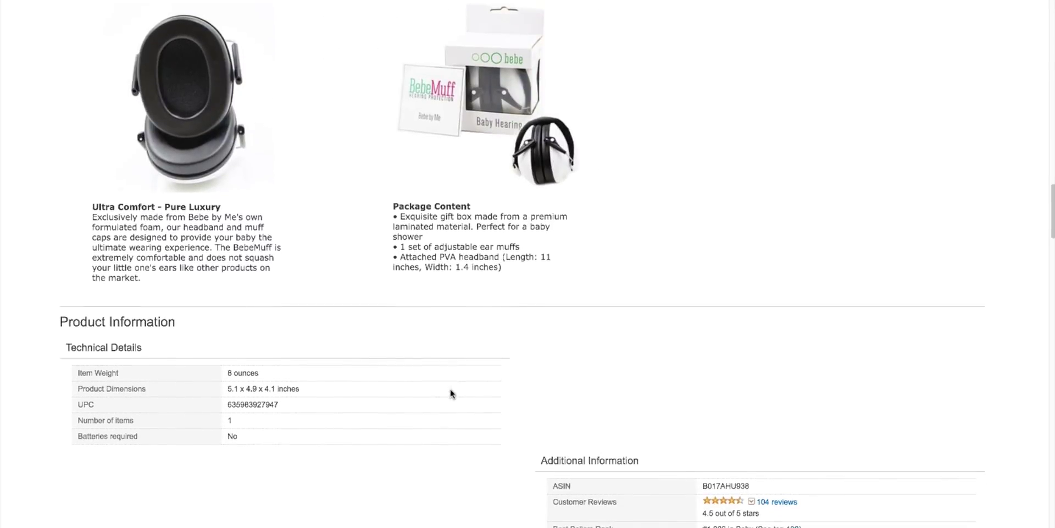
pyautogui.scroll(1, 450, 392)
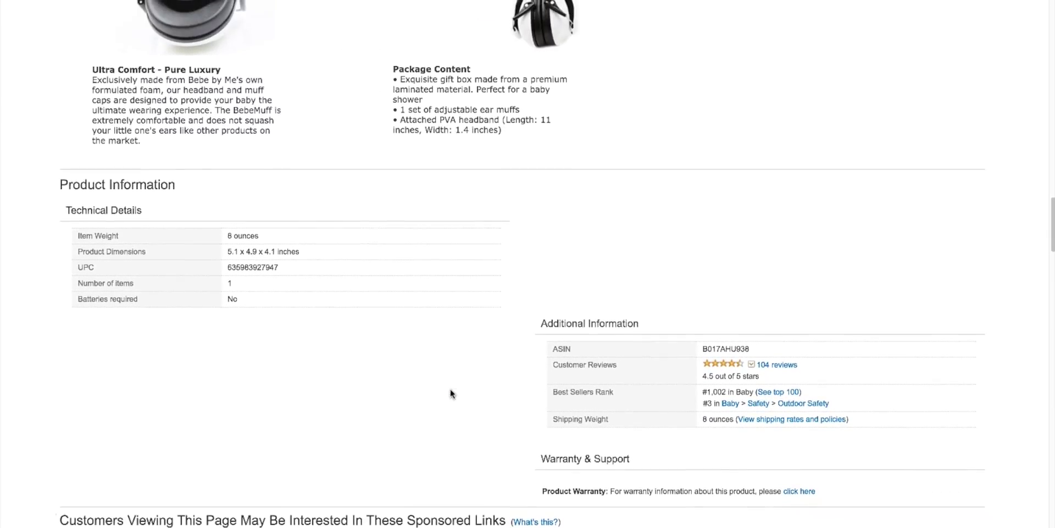
pyautogui.scroll(1, 450, 393)
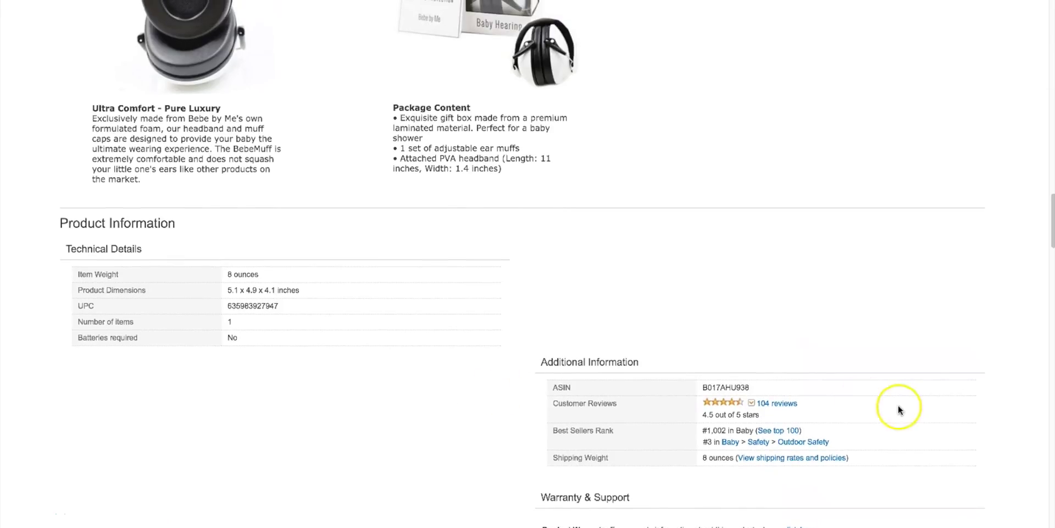
pyautogui.moveTo(775, 385); pyautogui.dragTo(709, 387)
pyautogui.hotkey('ctrl', 'c')
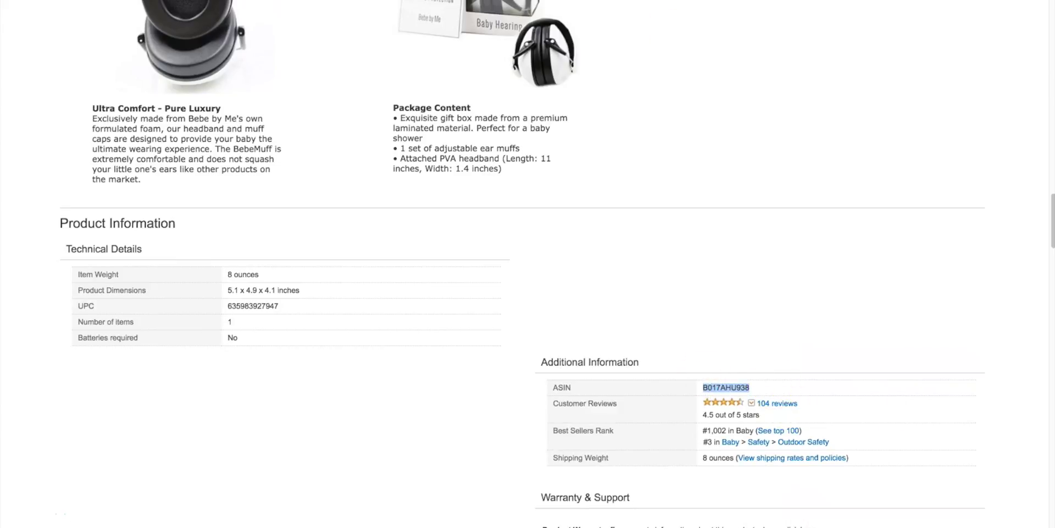
pyautogui.hotkey('ctrl', 'Tab')
# Step: Paste ASIN B017AHU938 into the Reverse ASIN ASINS box, keeping USA: Extensive selected
pyautogui.click(390, 330)
pyautogui.hotkey('ctrl', 'v')
pyautogui.scroll(-3, 330, 341)
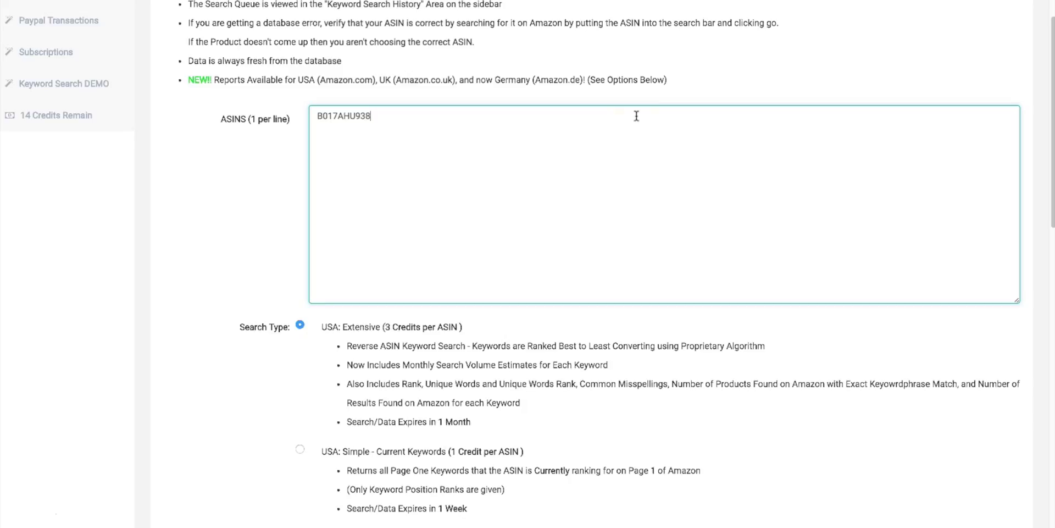
pyautogui.scroll(3, 242, 115)
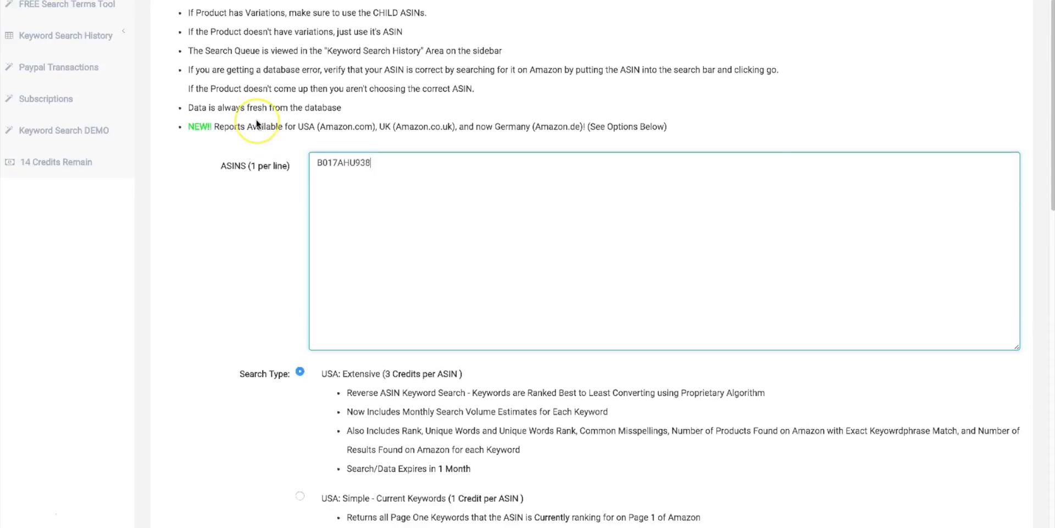
pyautogui.scroll(-1, 257, 124)
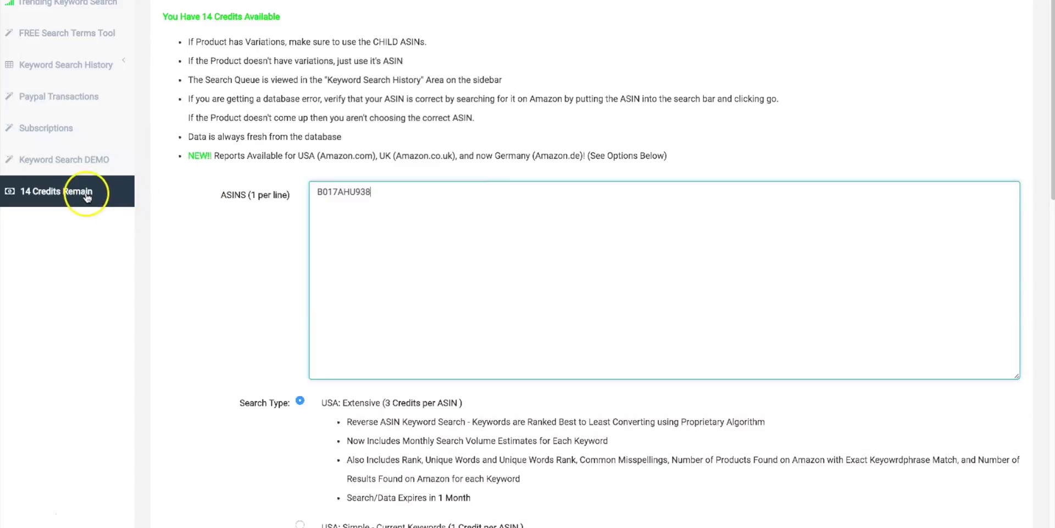
pyautogui.scroll(-10, 368, 217)
pyautogui.scroll(5, 299, 186)
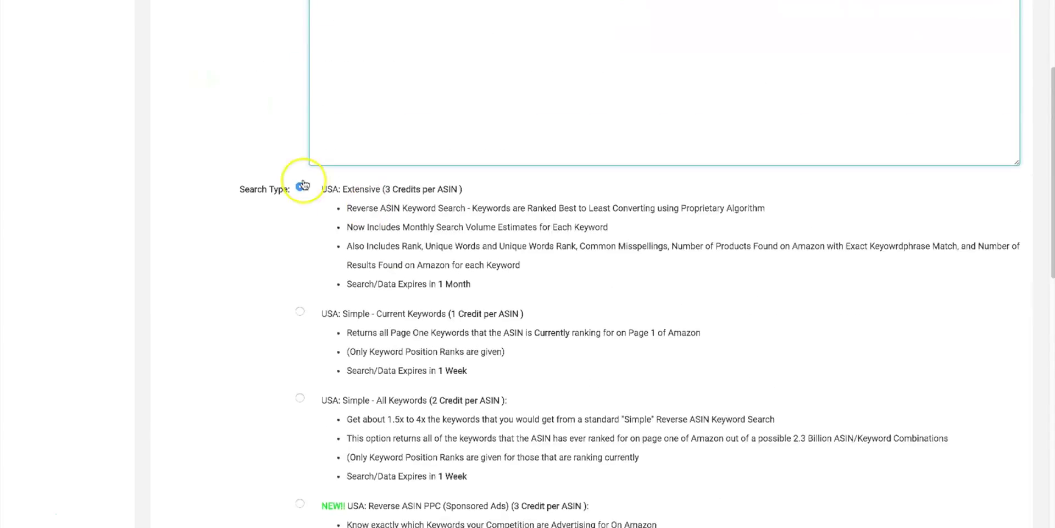
pyautogui.scroll(-1, 479, 269)
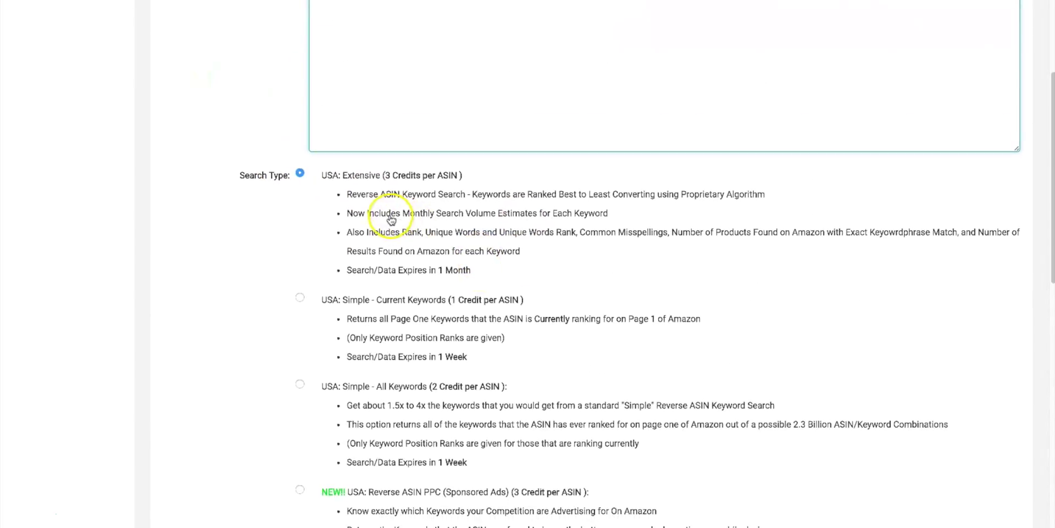
pyautogui.scroll(2, 328, 148)
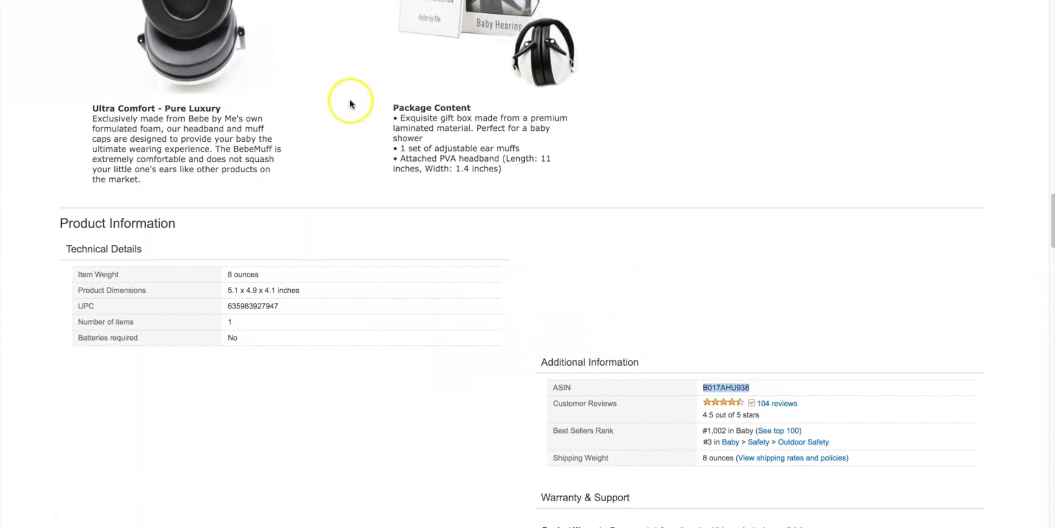
pyautogui.scroll(20, 370, 97)
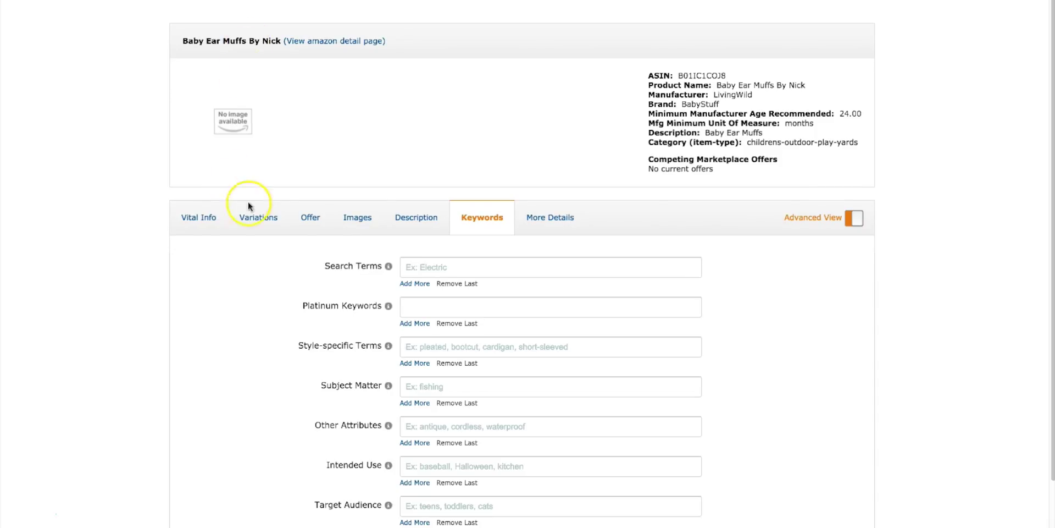
# Step: Read the Search Terms info tooltip on the Keywords tab for its length guidance
pyautogui.scroll(-1, 345, 210)
pyautogui.scroll(-1, 346, 211)
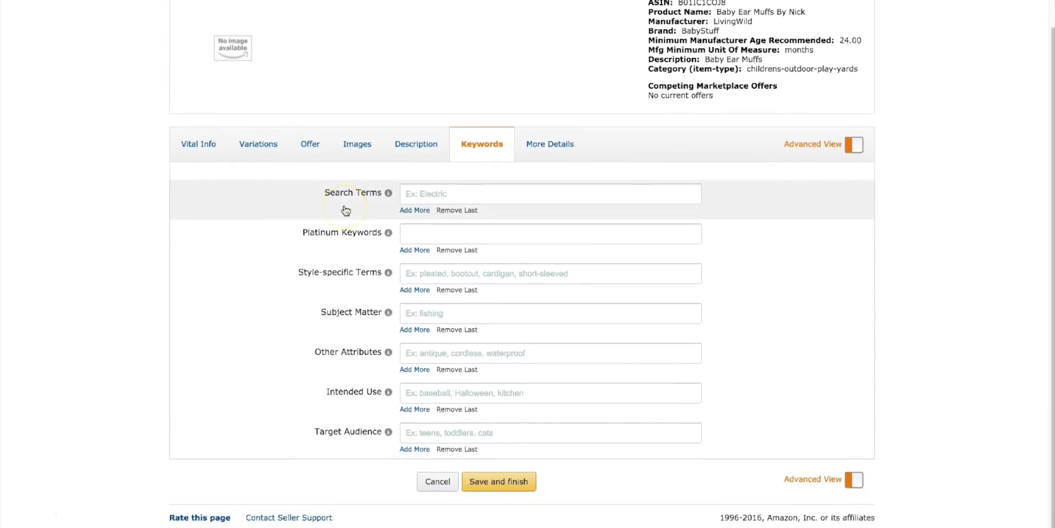
pyautogui.click(347, 191)
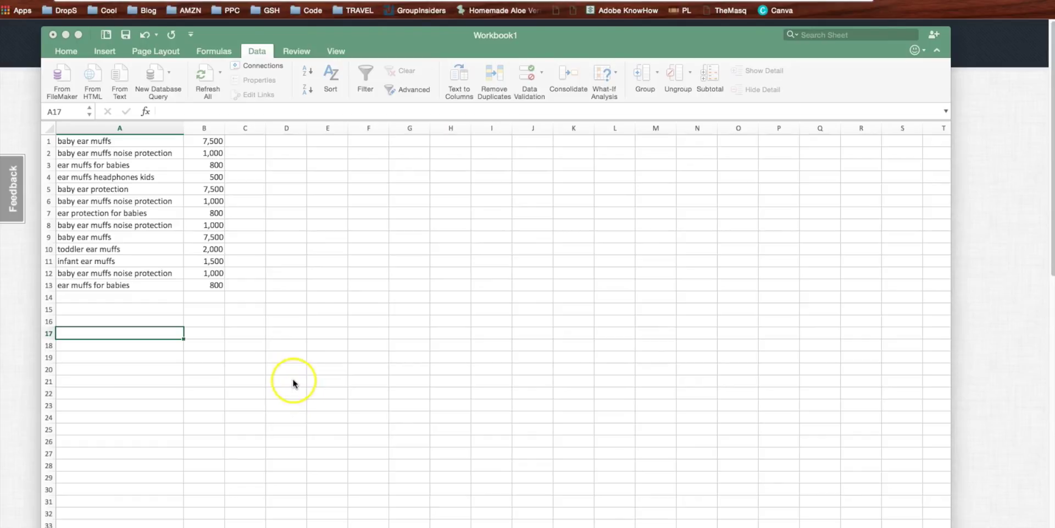
# Step: Check the last keyword, ear muffs for babies, and its volume, then select A1:B13
pyautogui.click(204, 142)
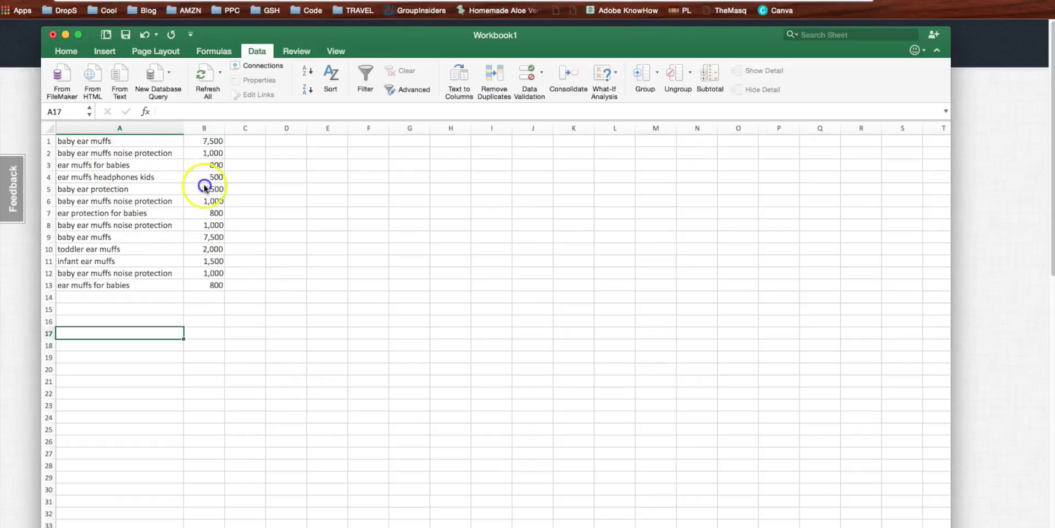
pyautogui.click(135, 285)
pyautogui.click(205, 313)
pyautogui.click(137, 285)
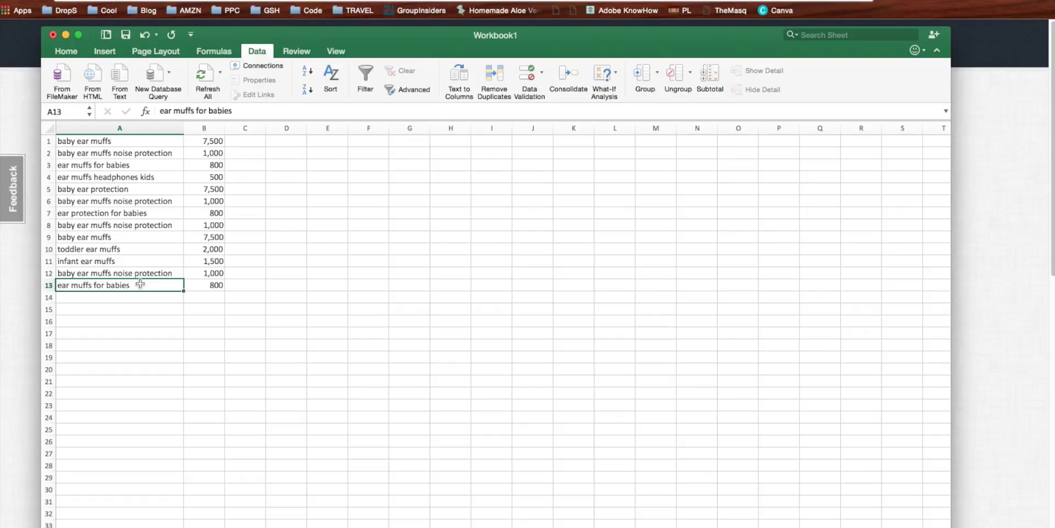
pyautogui.click(198, 286)
pyautogui.click(137, 285)
pyautogui.moveTo(96, 140); pyautogui.dragTo(206, 286)
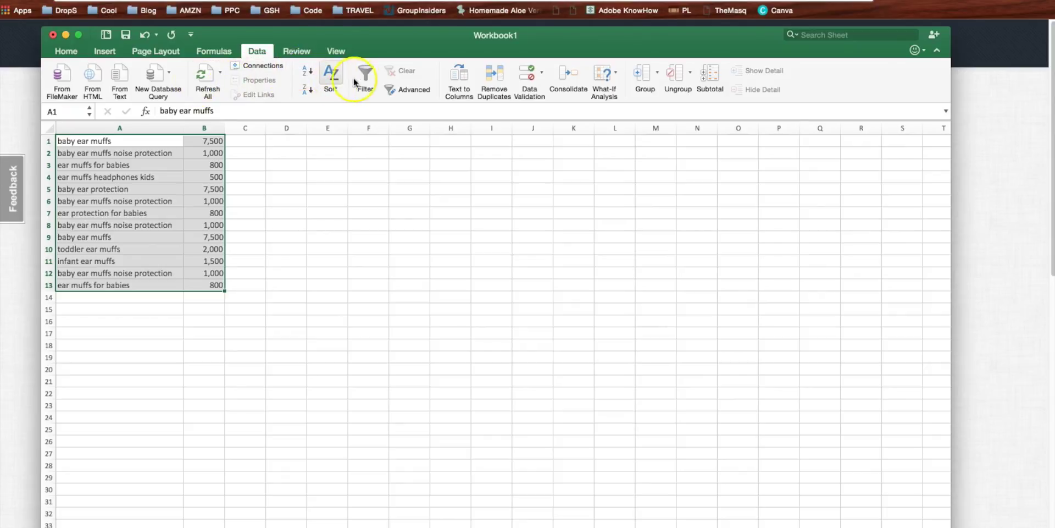
# Step: Sort the selected keyword range by column B, the search volumes
pyautogui.click(338, 72)
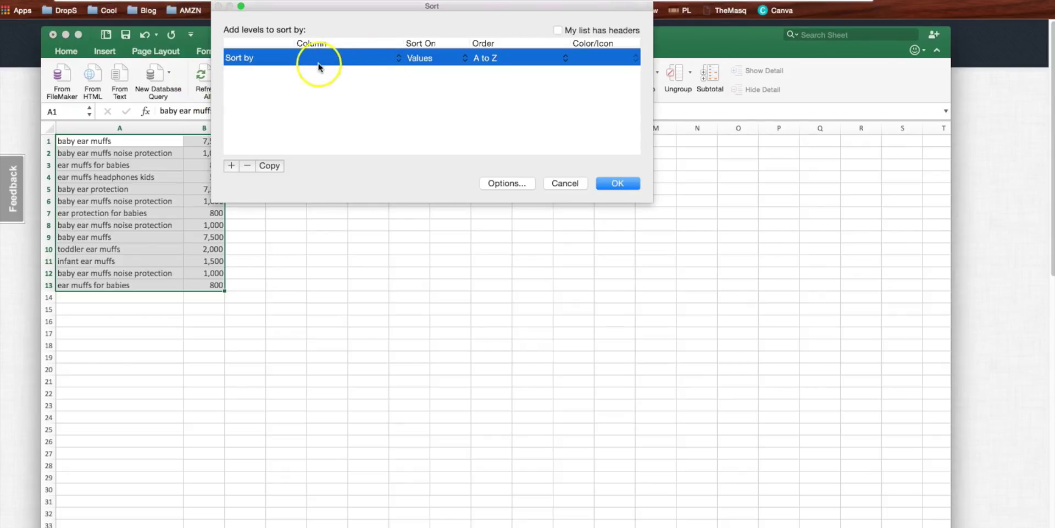
pyautogui.click(450, 60)
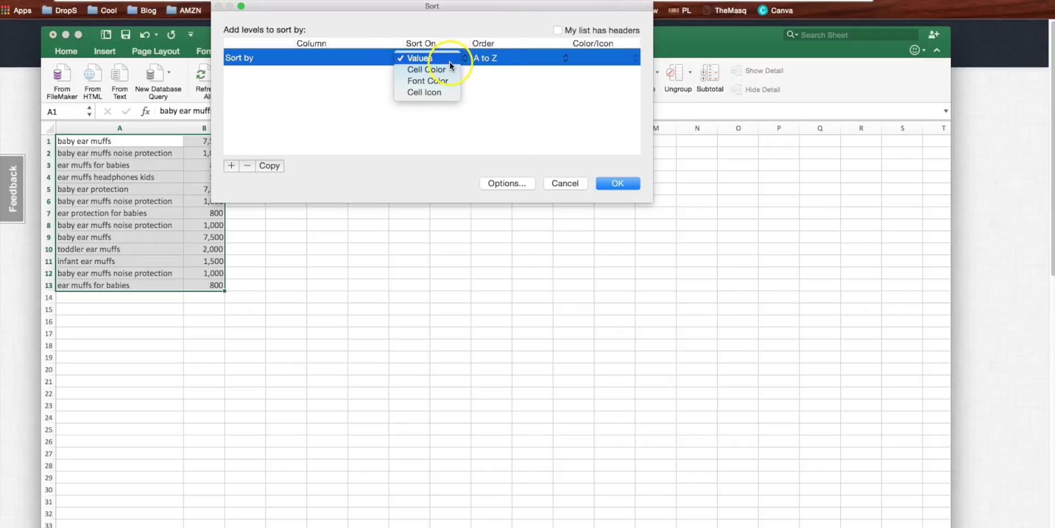
pyautogui.click(484, 61)
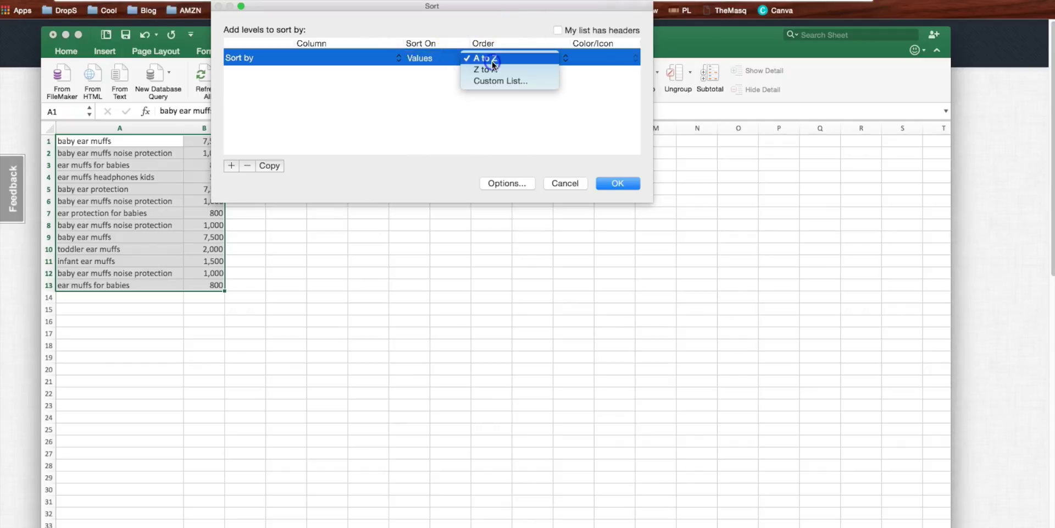
pyautogui.click(504, 61)
pyautogui.click(495, 60)
pyautogui.click(578, 55)
pyautogui.click(352, 58)
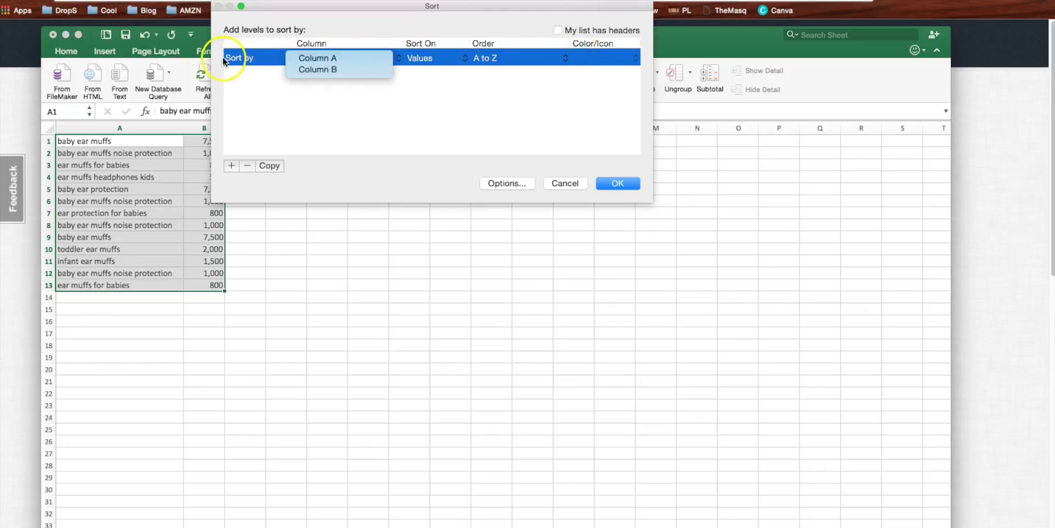
pyautogui.click(318, 70)
pyautogui.click(616, 181)
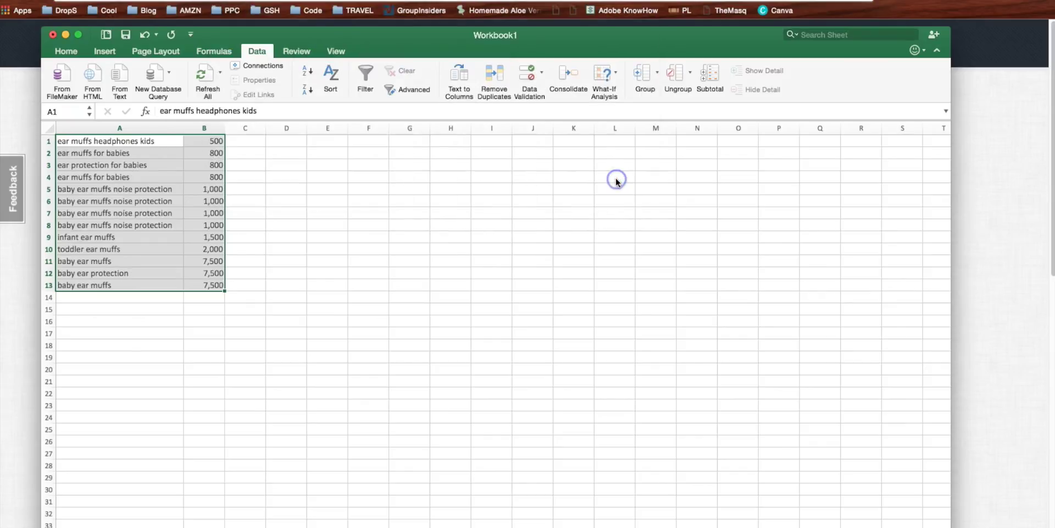
# Step: Change the column B sort order to Largest to Smallest and reapply it
pyautogui.click(331, 74)
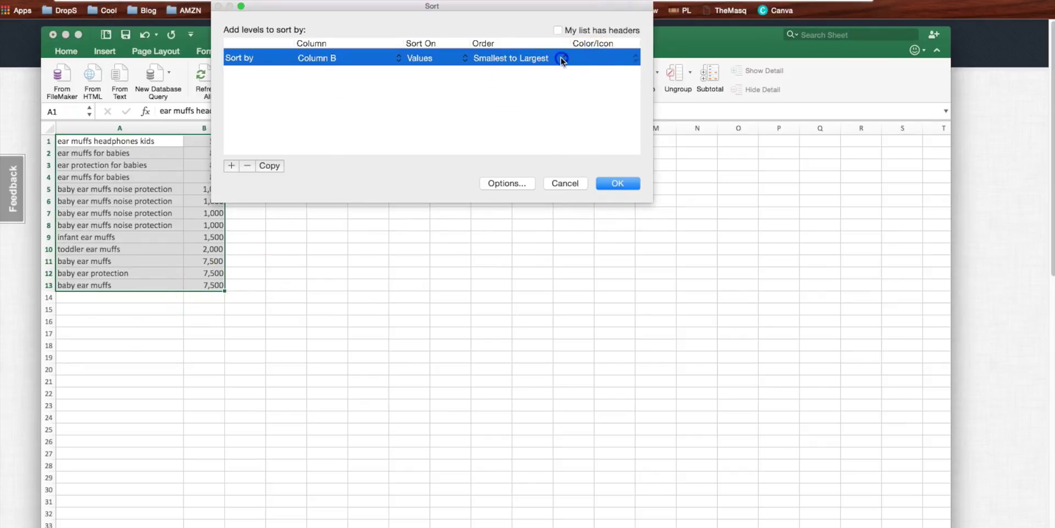
pyautogui.click(566, 58)
pyautogui.click(595, 160)
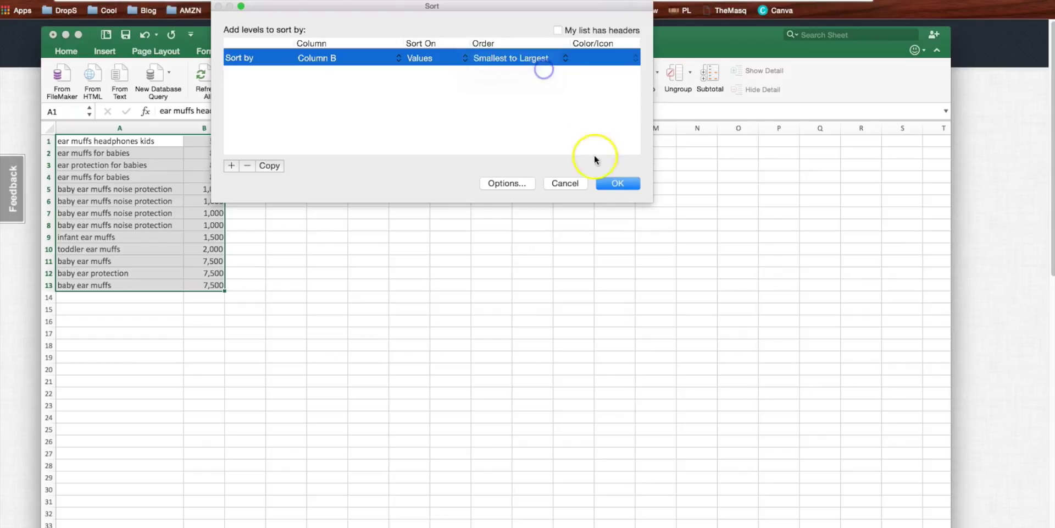
pyautogui.click(617, 183)
pyautogui.click(119, 283)
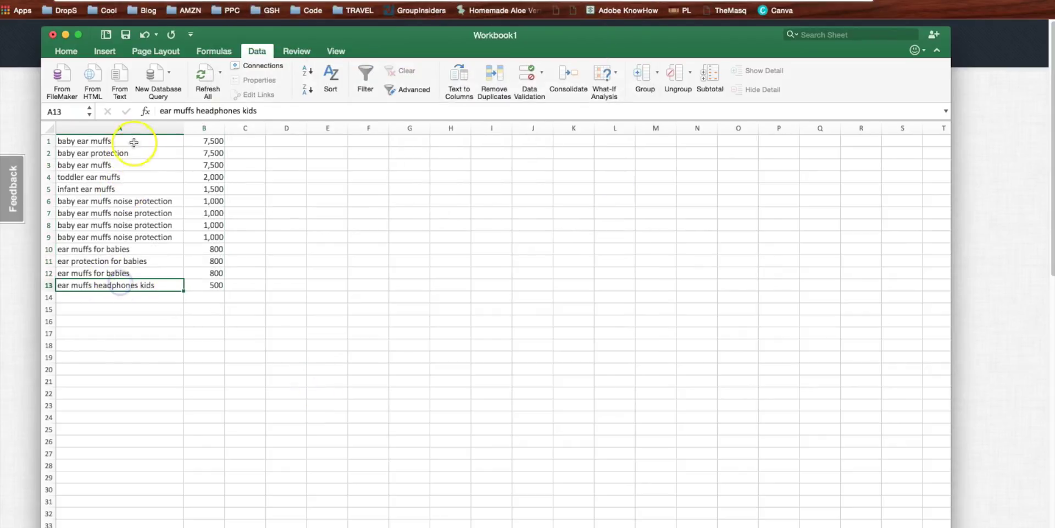
# Step: Review the top keywords and clear row 3, the duplicate 'baby ear muffs' 7,500 entry
pyautogui.moveTo(134, 140); pyautogui.dragTo(136, 162)
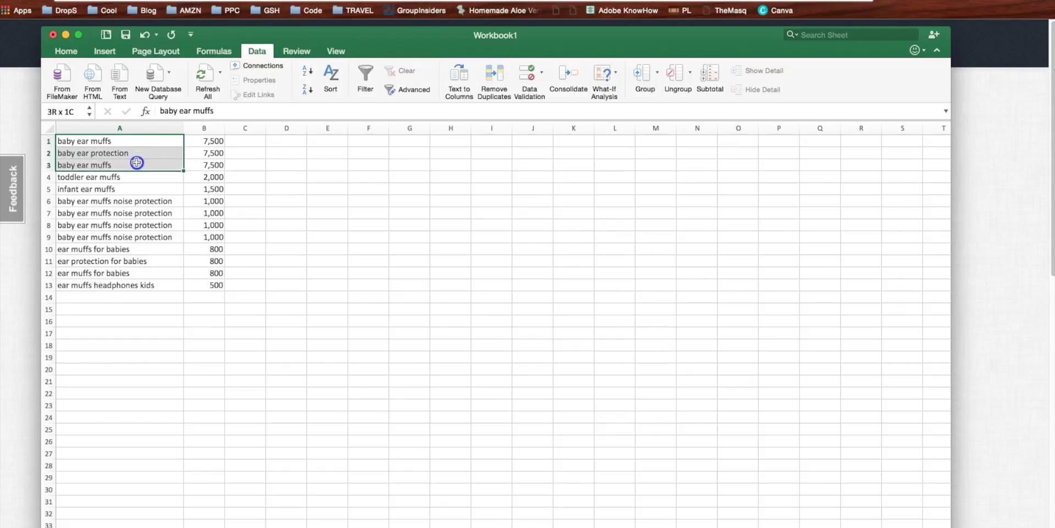
pyautogui.moveTo(137, 163); pyautogui.dragTo(137, 162)
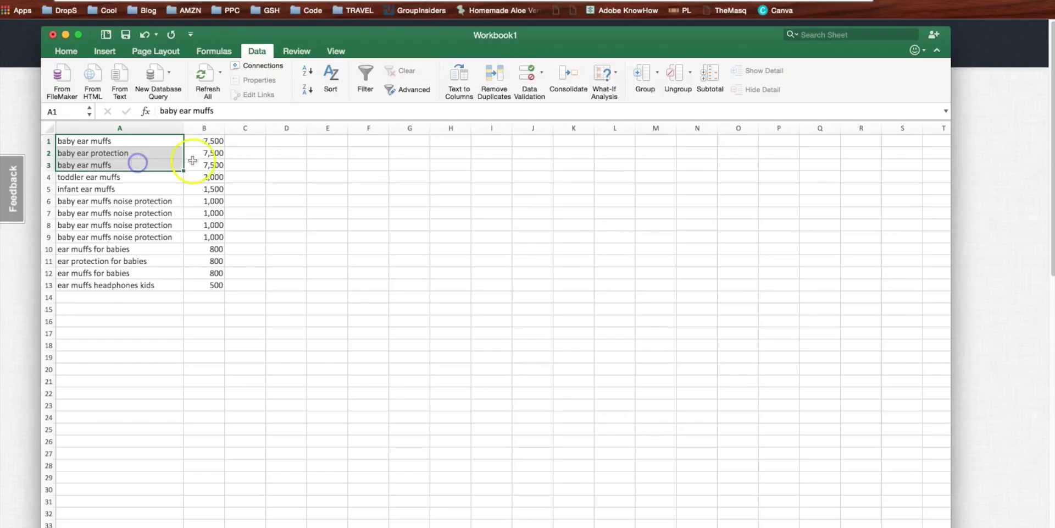
pyautogui.click(154, 201)
pyautogui.click(286, 250)
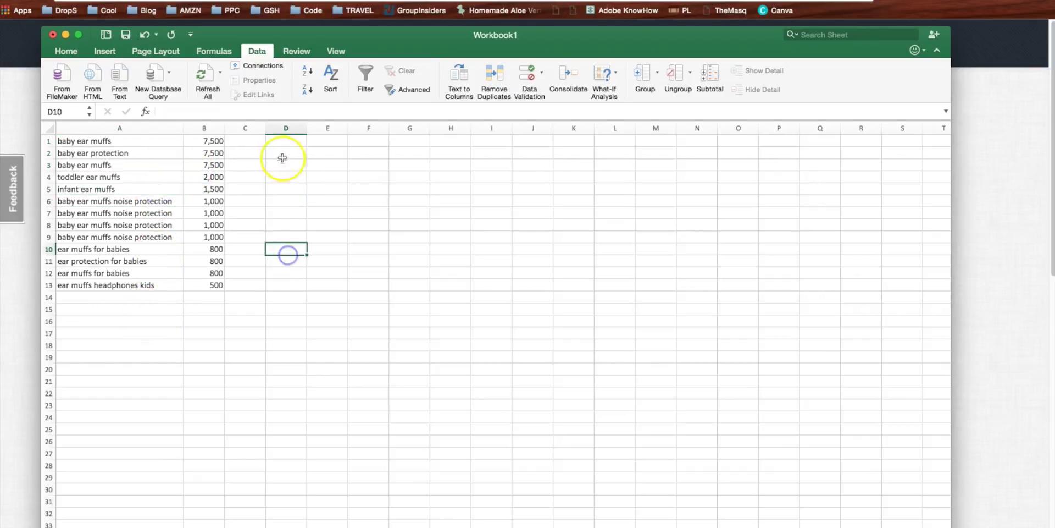
pyautogui.click(118, 142)
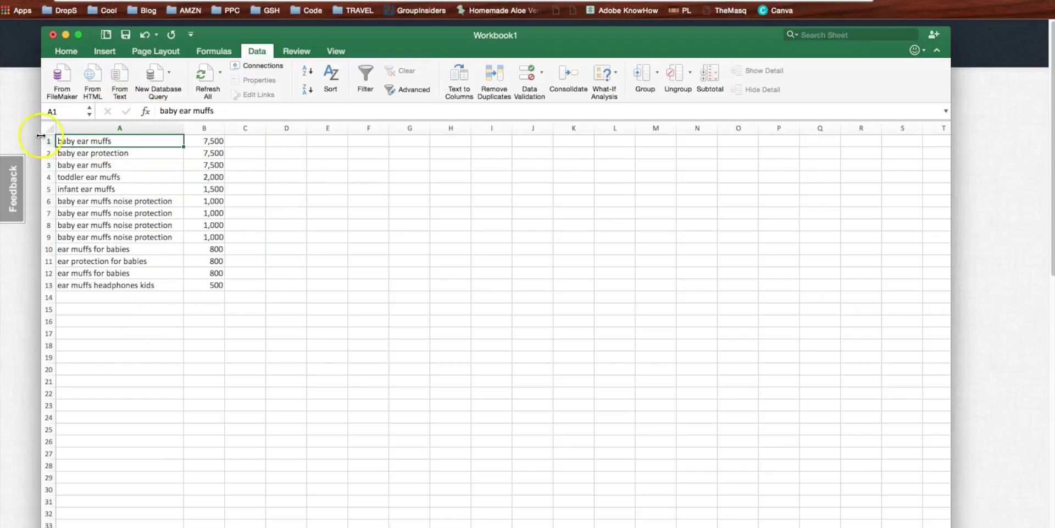
pyautogui.click(100, 156)
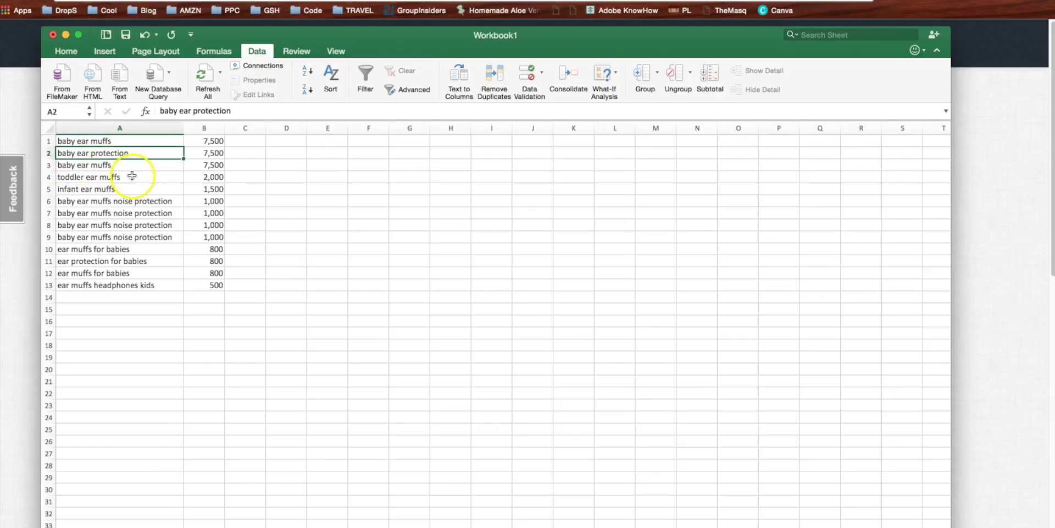
pyautogui.click(78, 162)
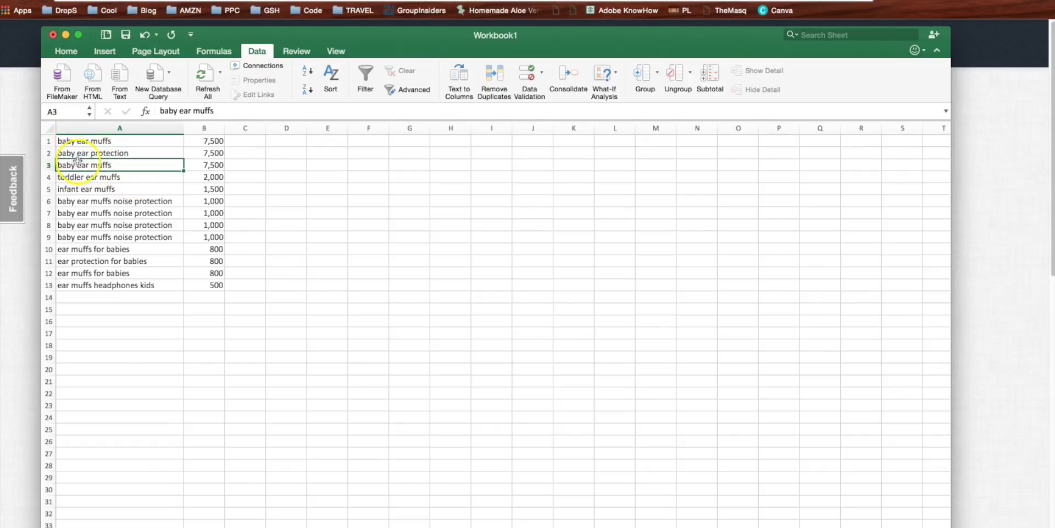
pyautogui.click(50, 164)
pyautogui.press('Delete')
# Step: Check the toddler, infant and noise protection ear muffs rows, then select cell D1
pyautogui.click(66, 177)
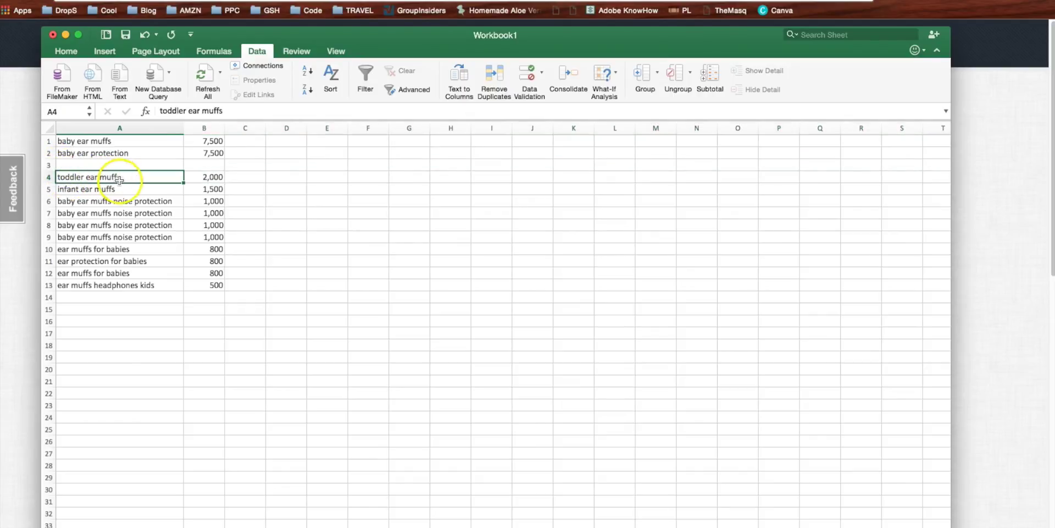
pyautogui.click(66, 190)
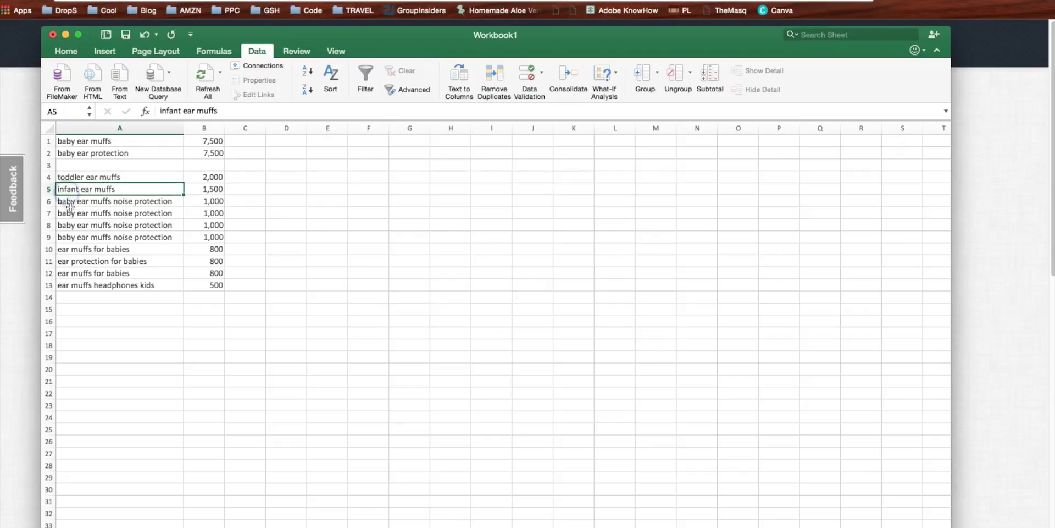
pyautogui.click(121, 201)
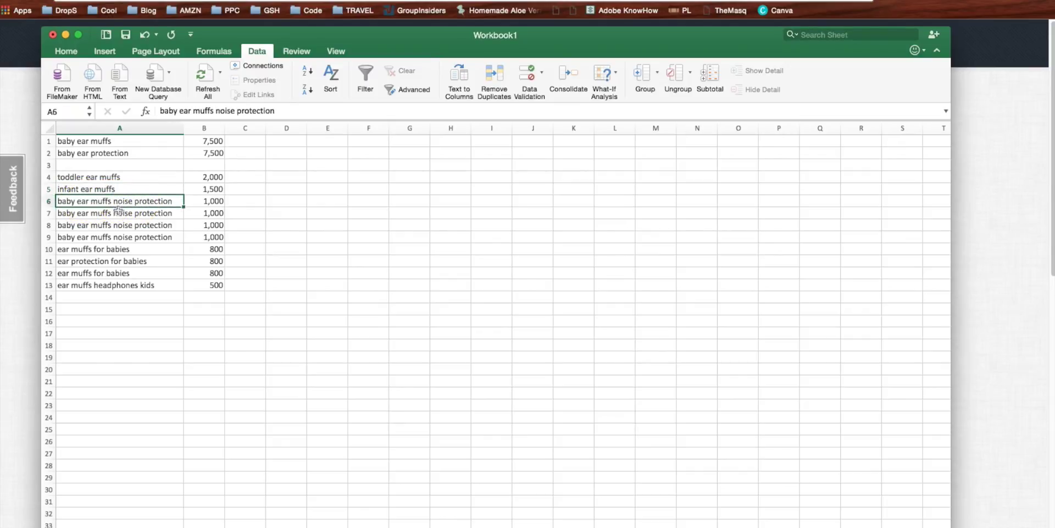
pyautogui.click(285, 142)
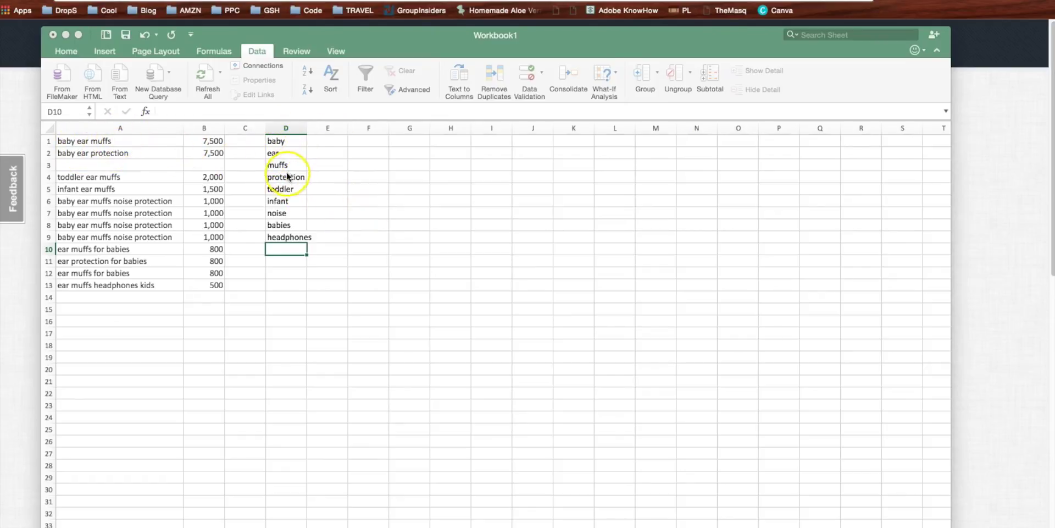
# Step: Remove 'headphones' from D9, leaving baby, ear, muffs, protection, toddler, infant, noise, babies in column D
pyautogui.scroll(-2, 239, 357)
pyautogui.scroll(2, 239, 357)
pyautogui.scroll(-1, 295, 259)
pyautogui.scroll(1, 295, 259)
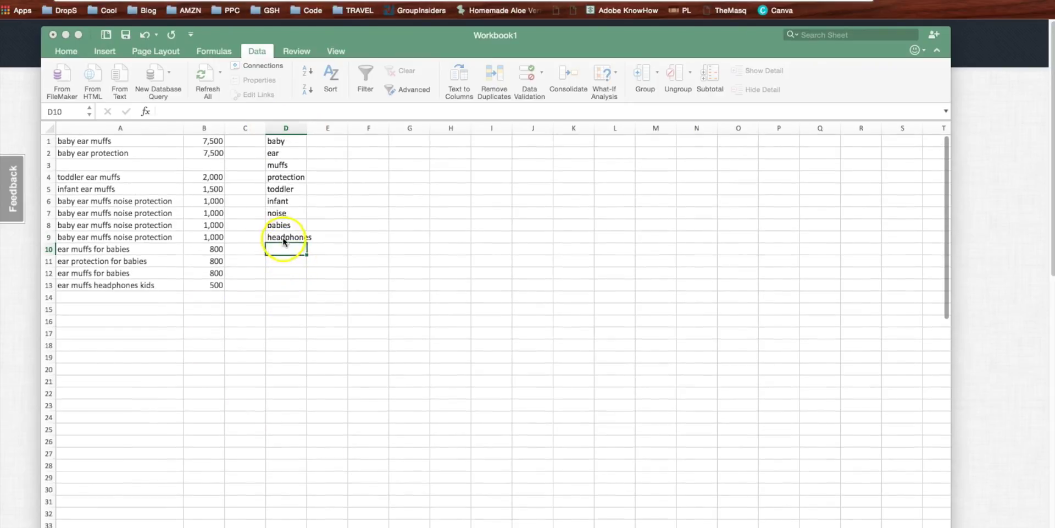
pyautogui.click(284, 241)
pyautogui.click(285, 240)
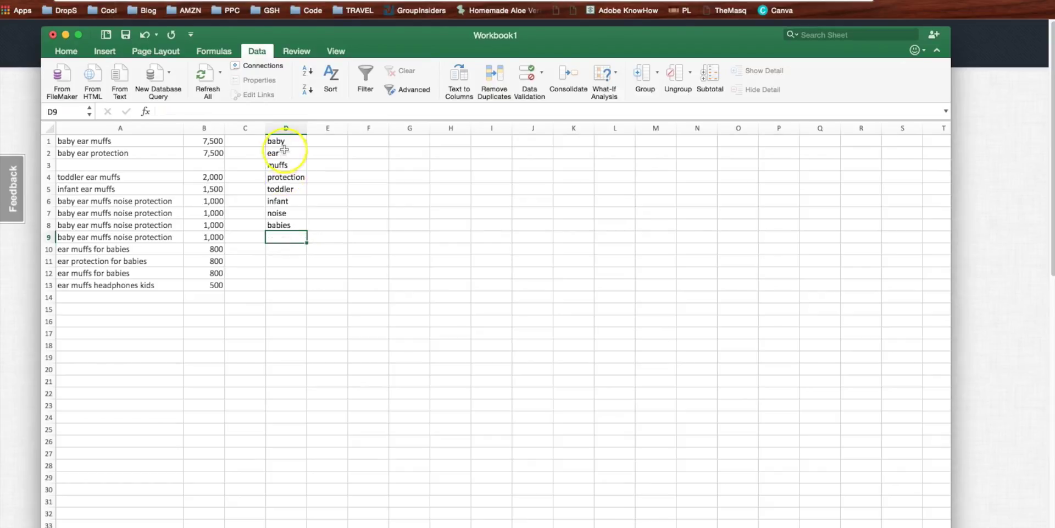
pyautogui.moveTo(282, 141); pyautogui.dragTo(292, 225)
pyautogui.click(291, 224)
pyautogui.click(365, 142)
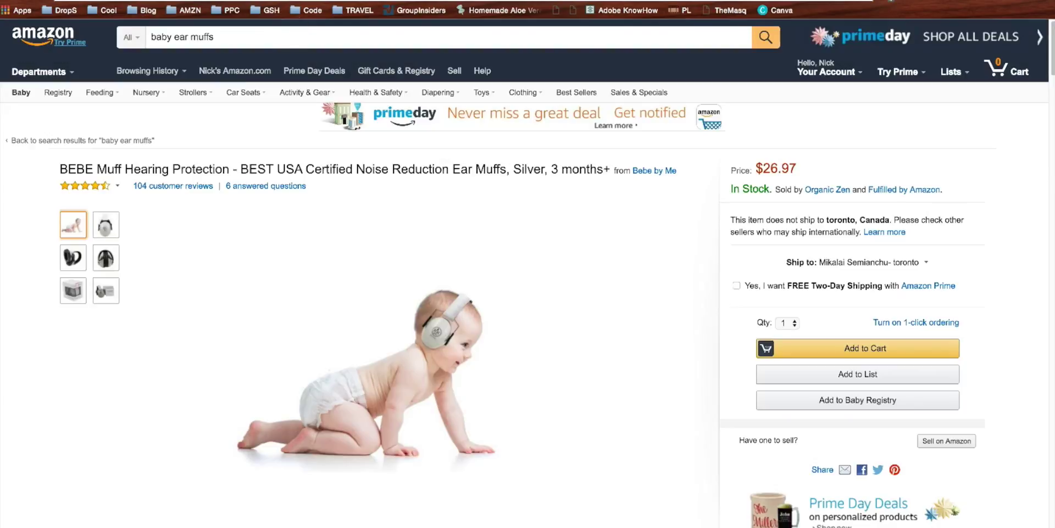
# Step: Rerun the Amazon search for 'baby ear muffs' and highlight the top-ranked BEBE Muff listing
pyautogui.click(269, 38)
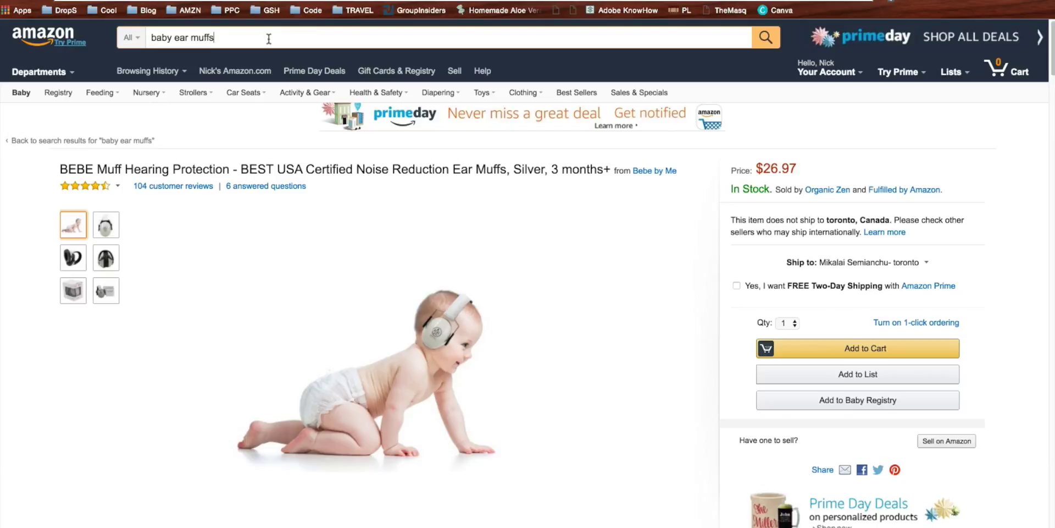
pyautogui.press('Return')
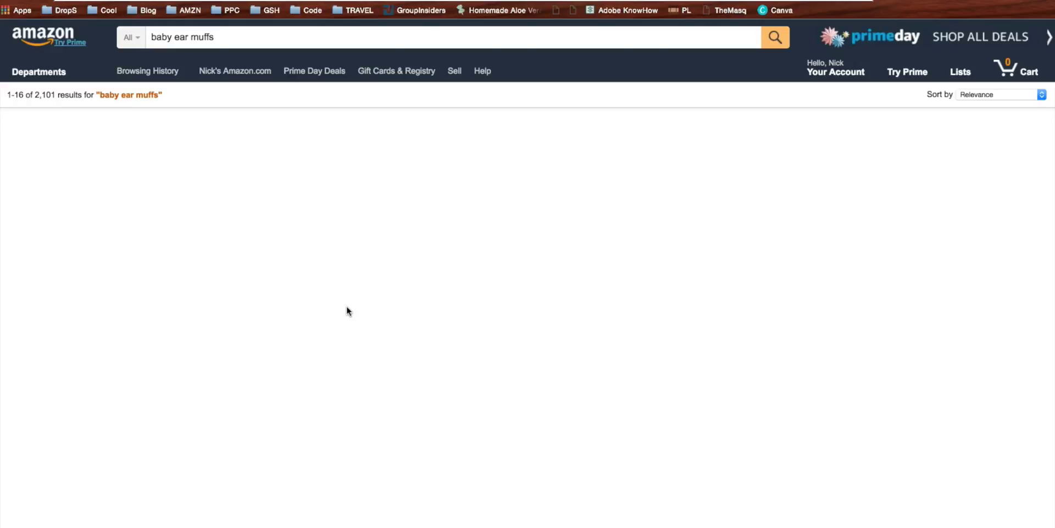
pyautogui.click(218, 196)
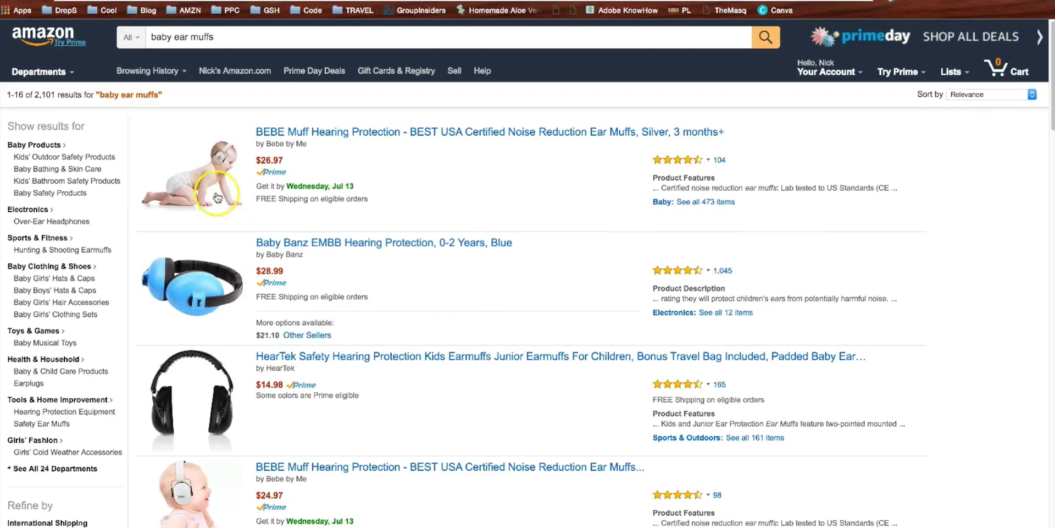